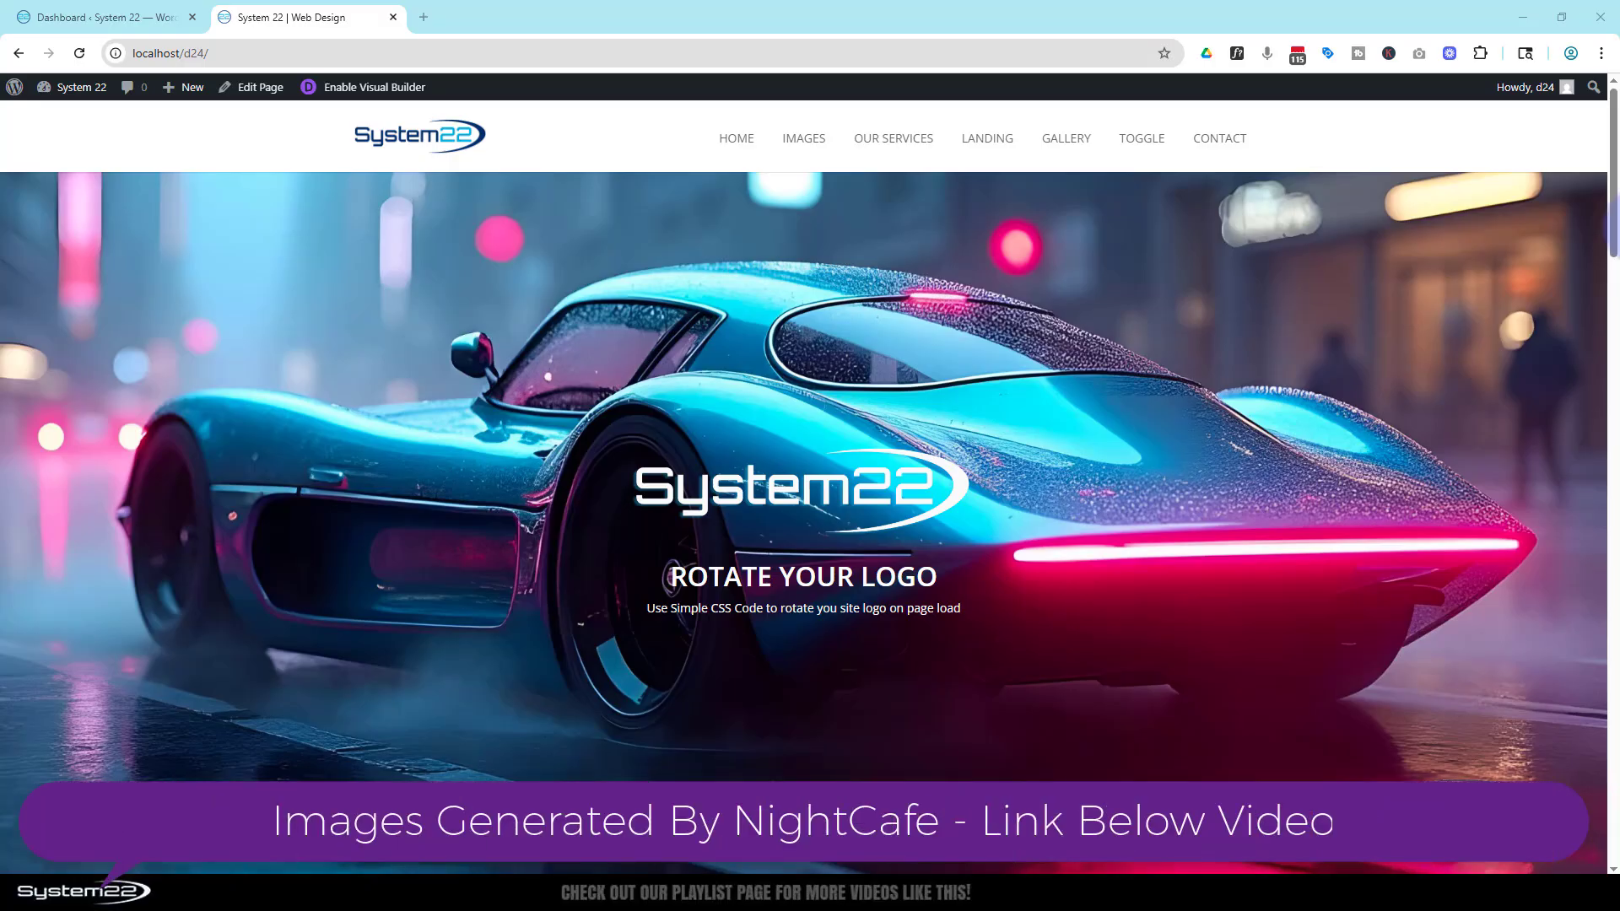
# - Browse the live site's Images and Our Services pages, then return to the home page
pyautogui.click(804, 148)
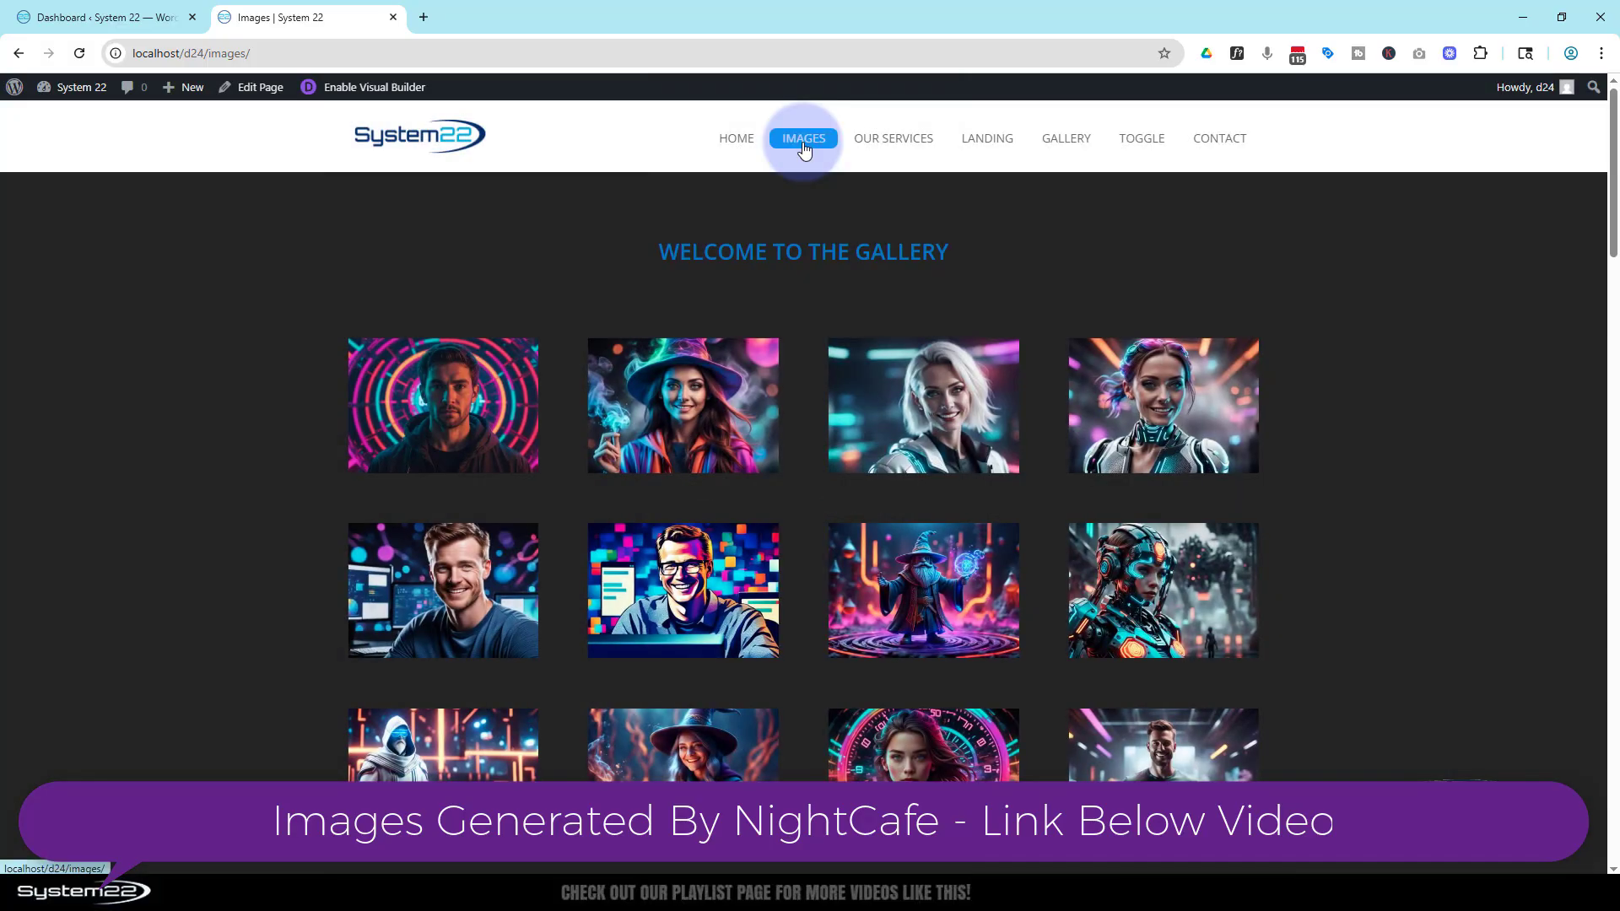
pyautogui.click(897, 148)
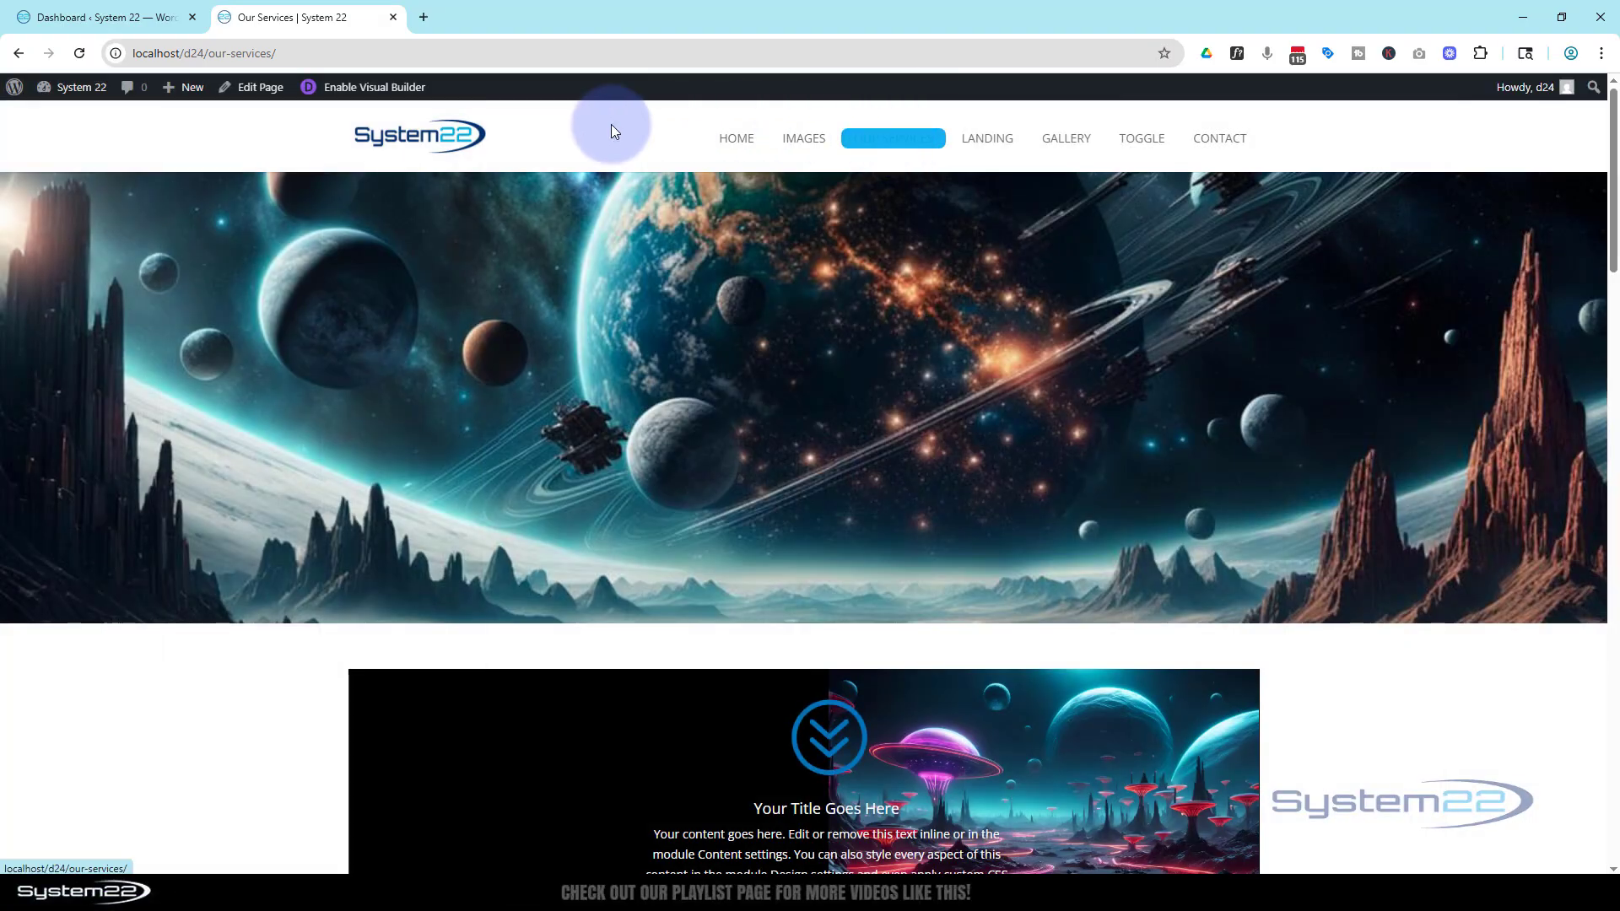
pyautogui.click(416, 141)
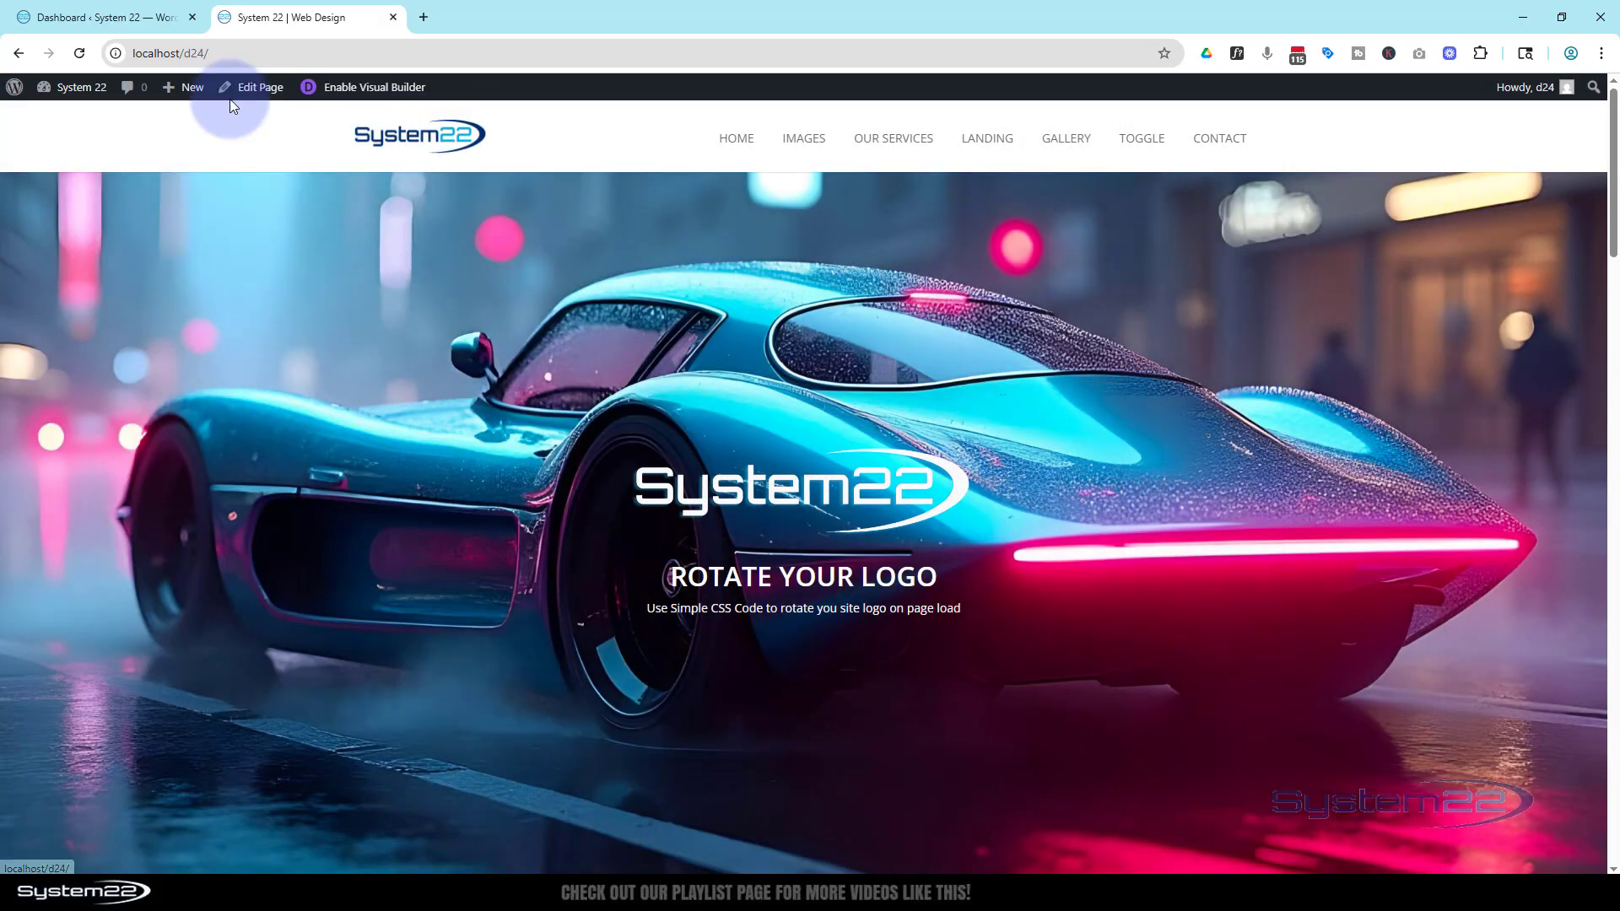
# - Delete the Safelayout Cute Preloader plugin from Installed Plugins with the Delete bulk action
pyautogui.click(105, 18)
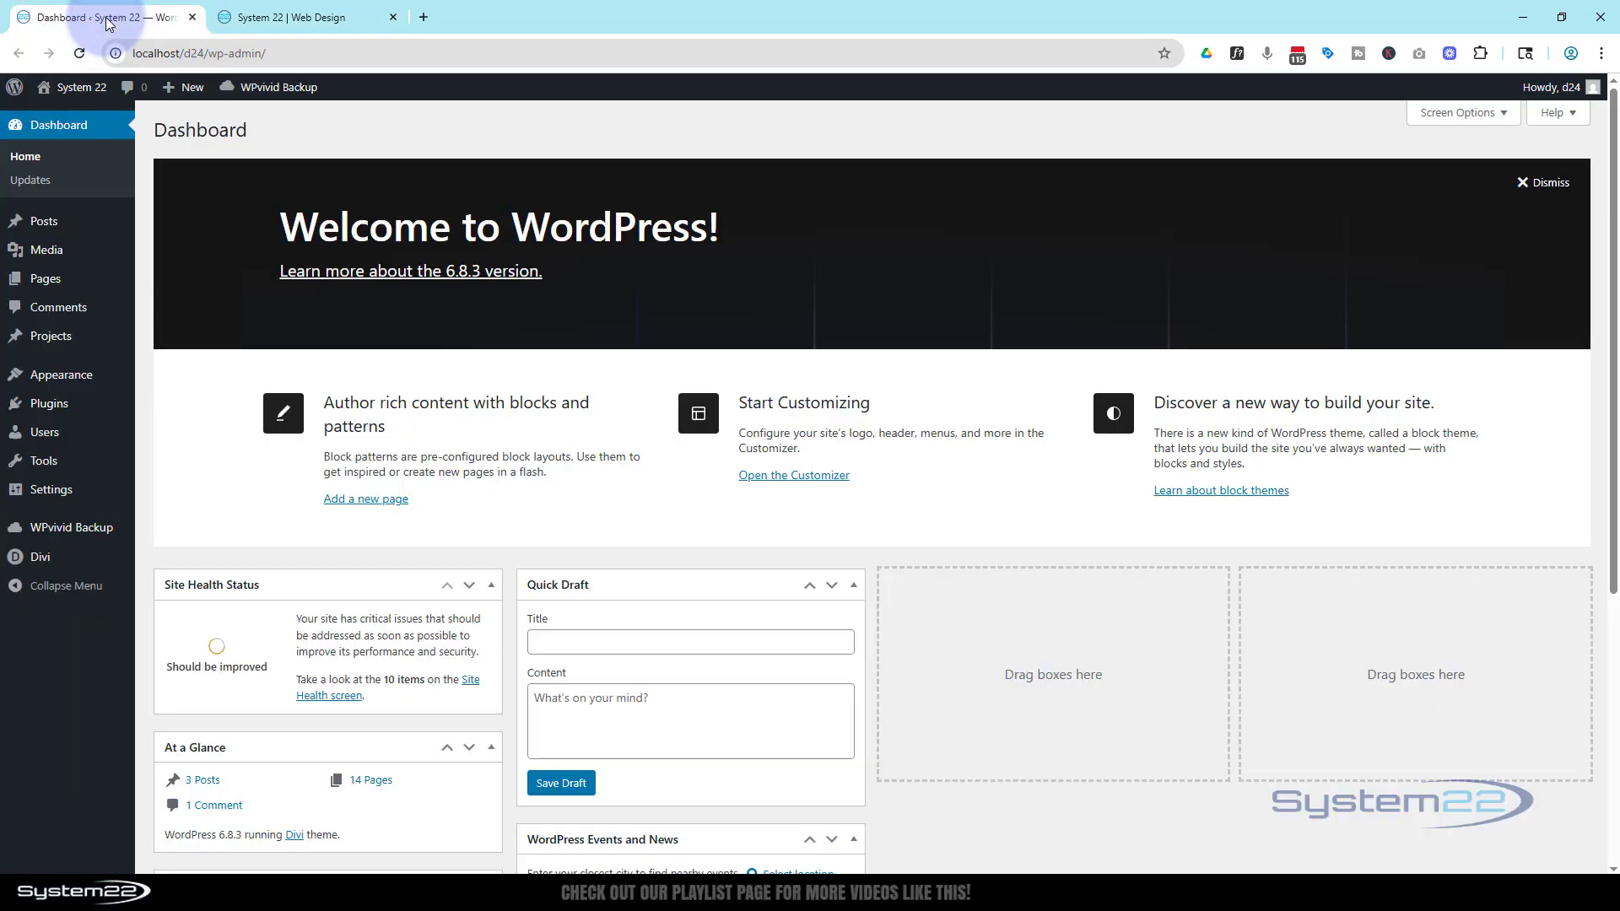
pyautogui.moveTo(61, 416)
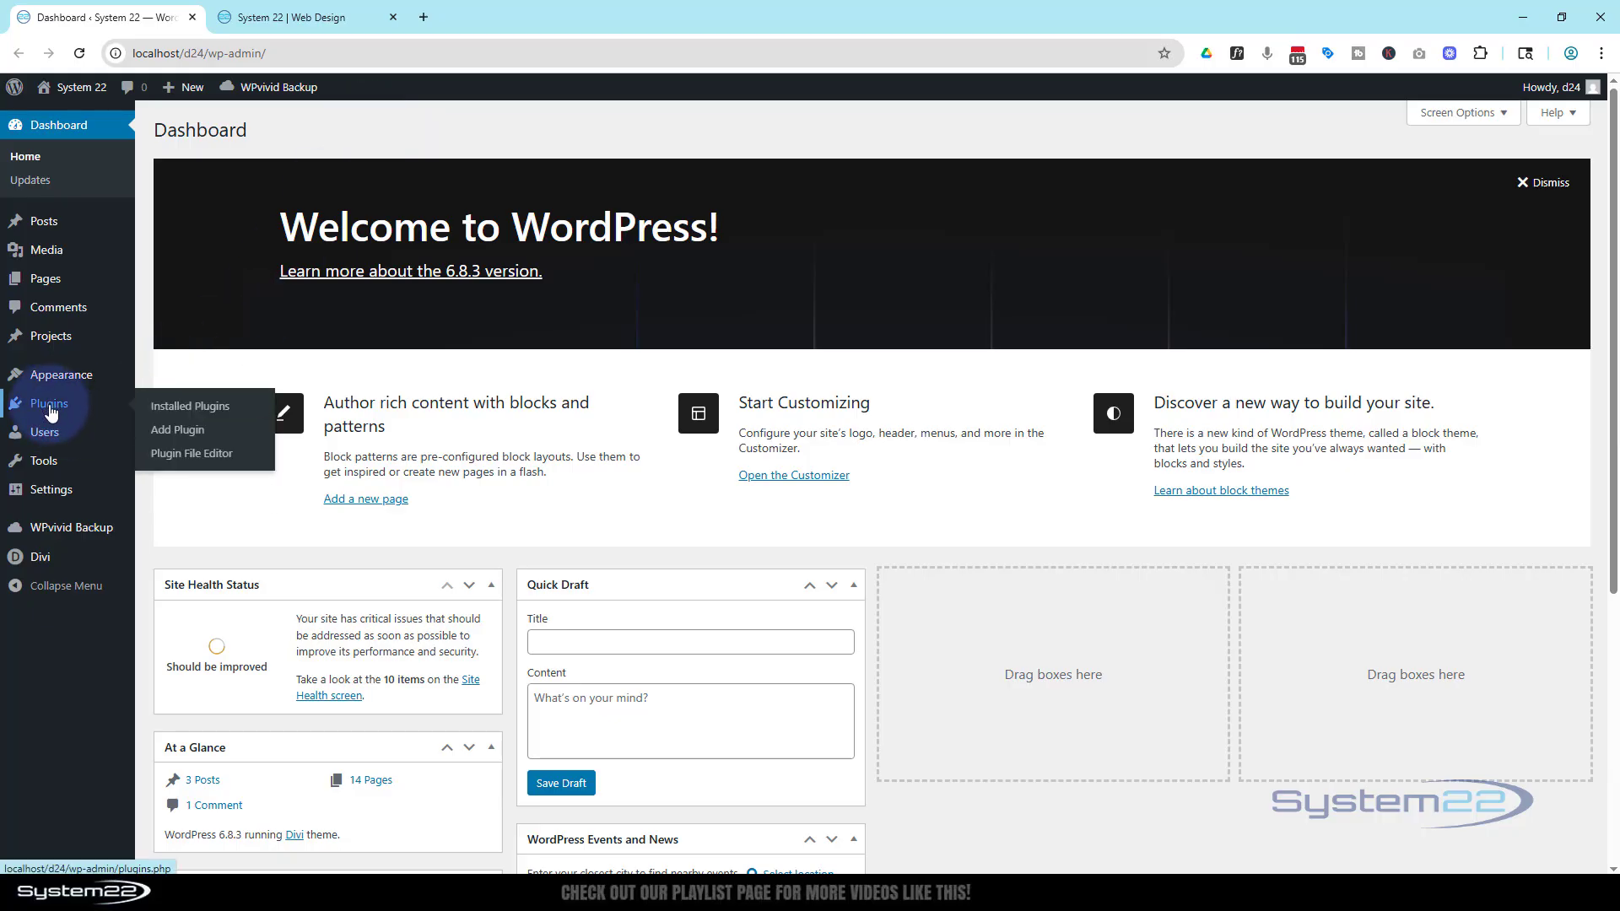
pyautogui.click(52, 411)
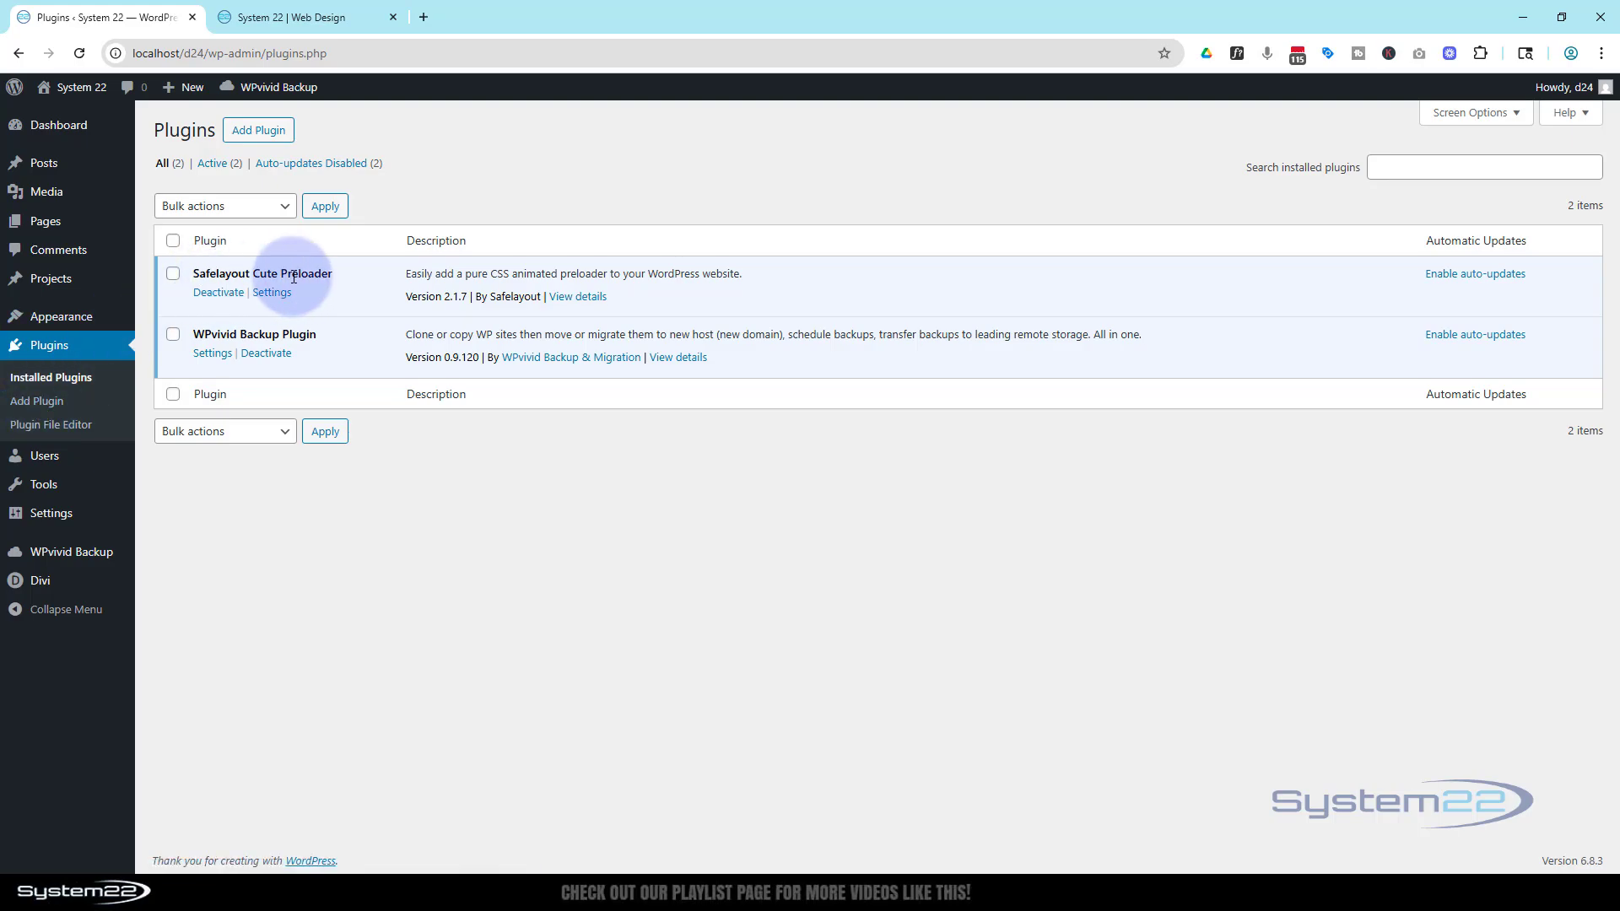
pyautogui.click(174, 275)
pyautogui.click(283, 206)
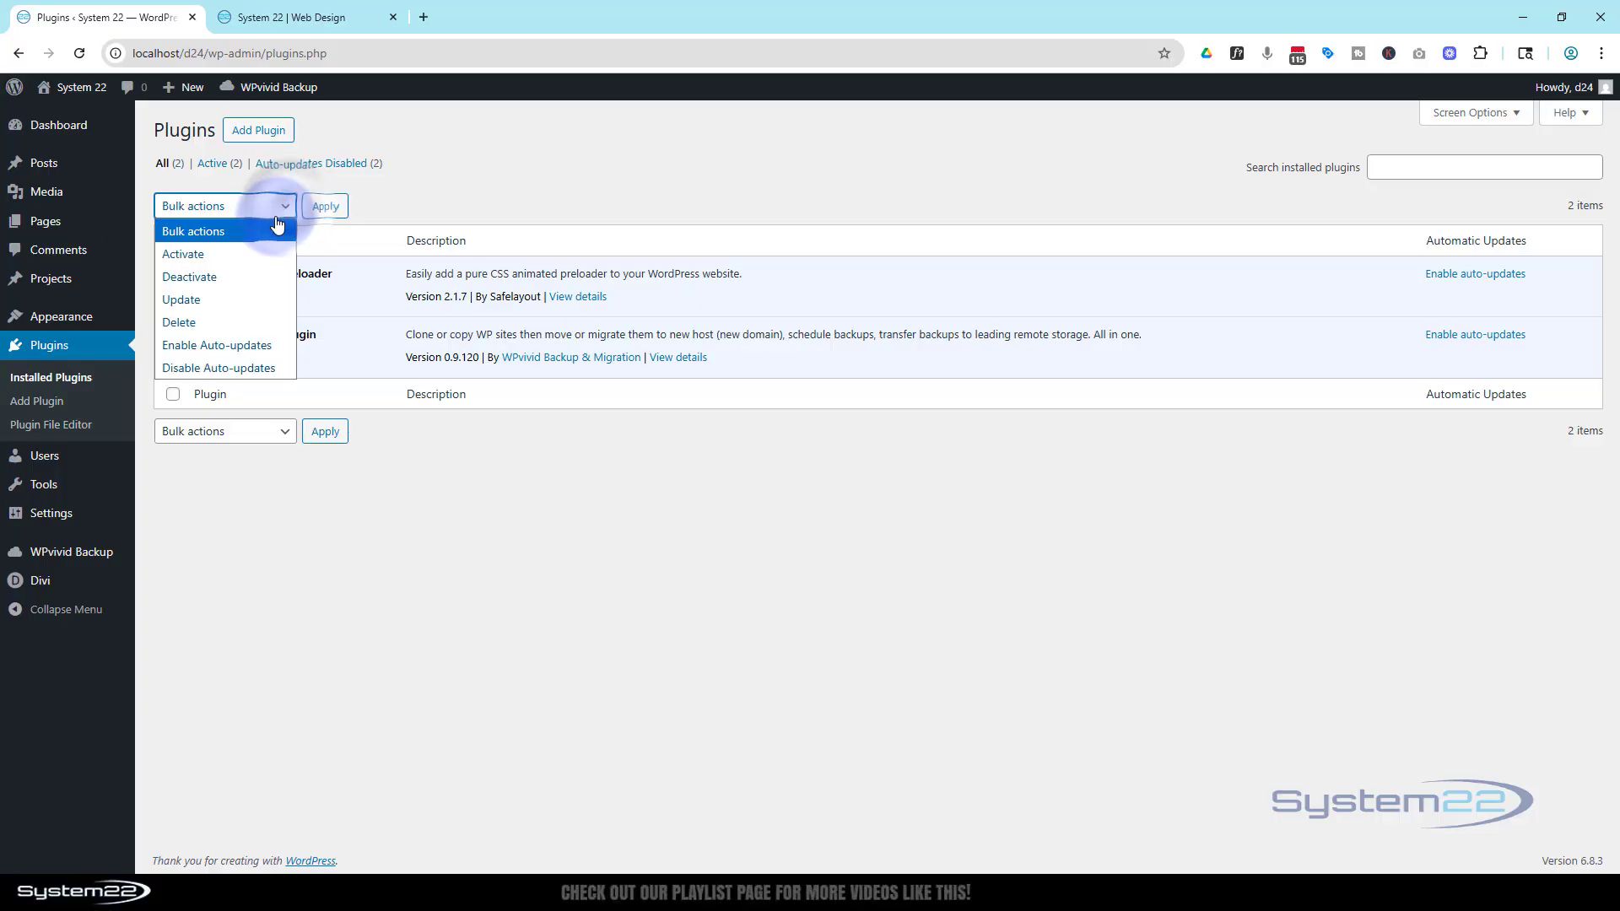
pyautogui.click(190, 322)
pyautogui.click(336, 211)
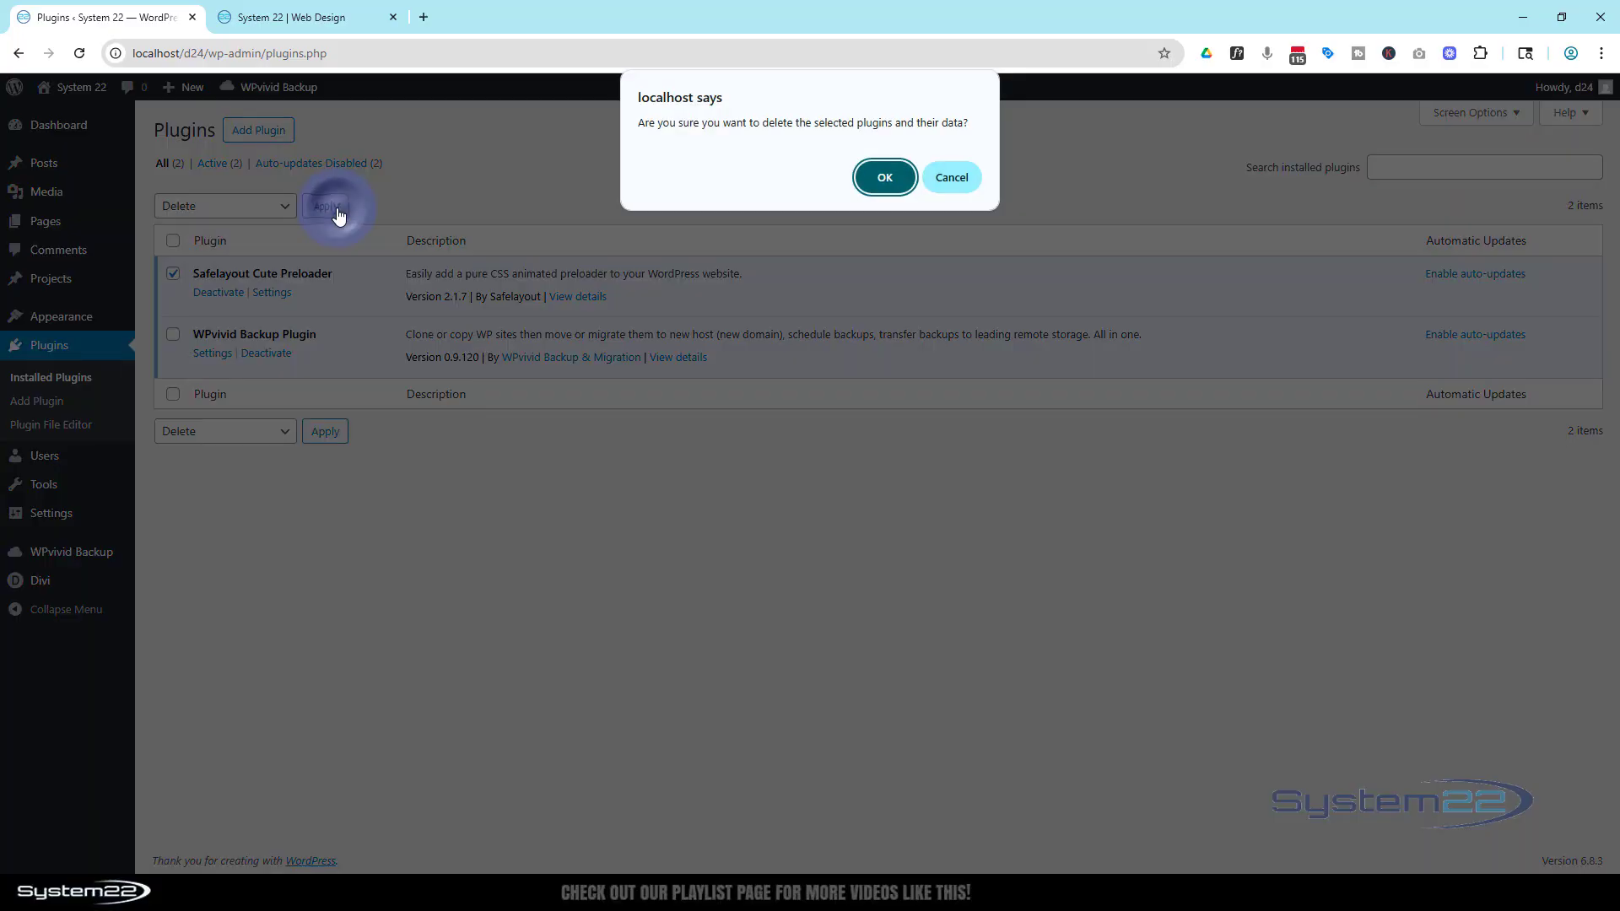
pyautogui.click(882, 177)
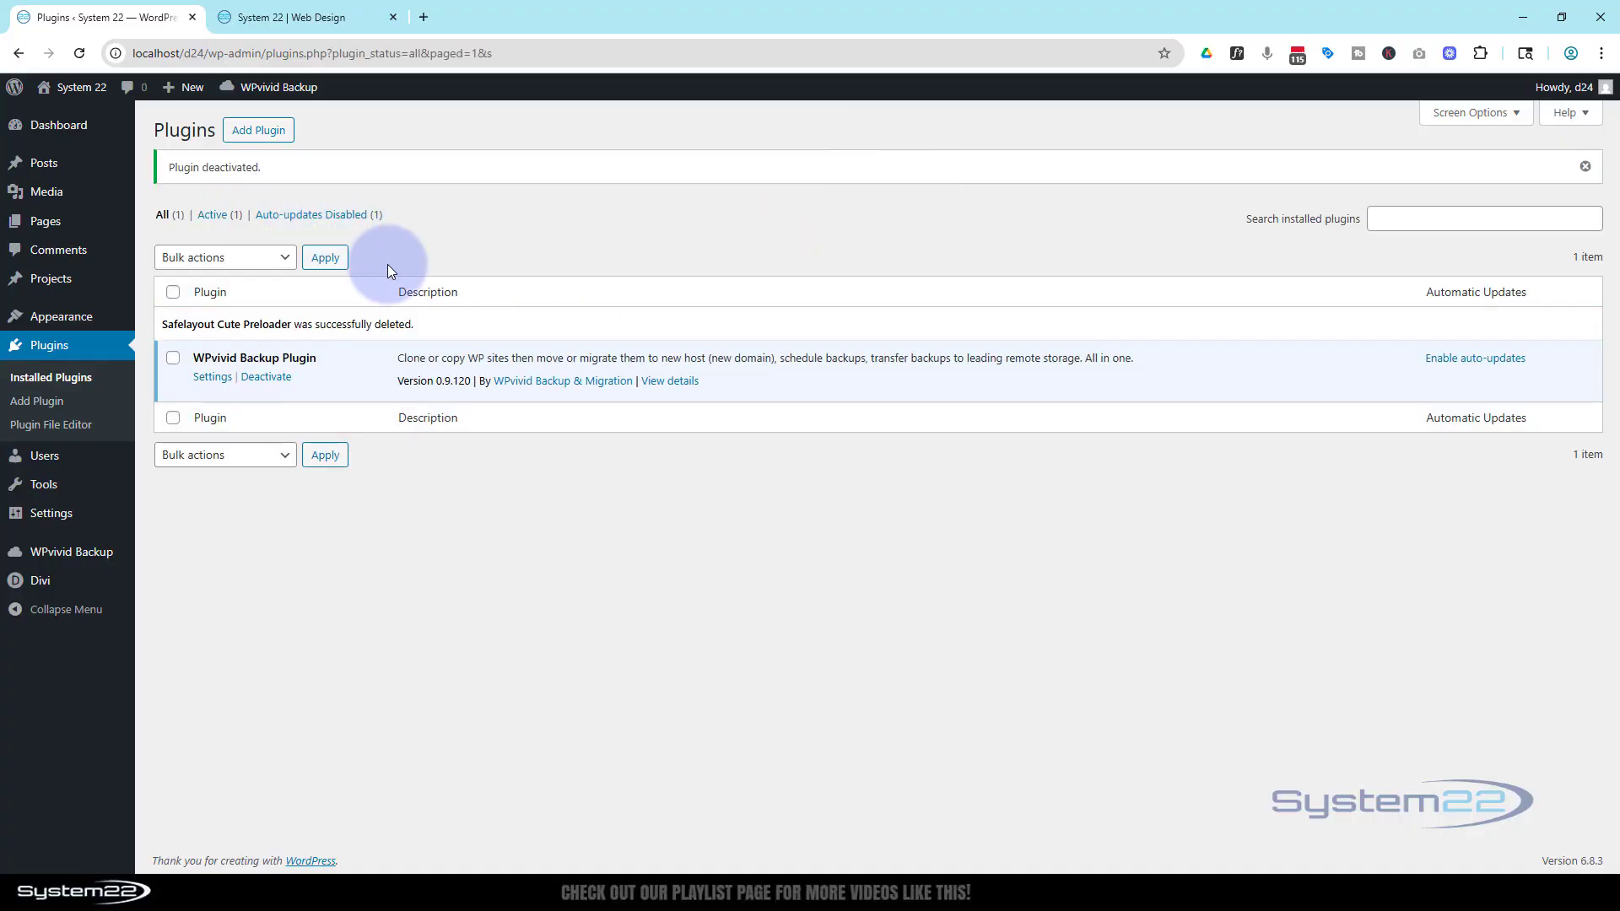
# - Check the live site's Images and home pages without the preloader, then return to Plugins
pyautogui.click(295, 17)
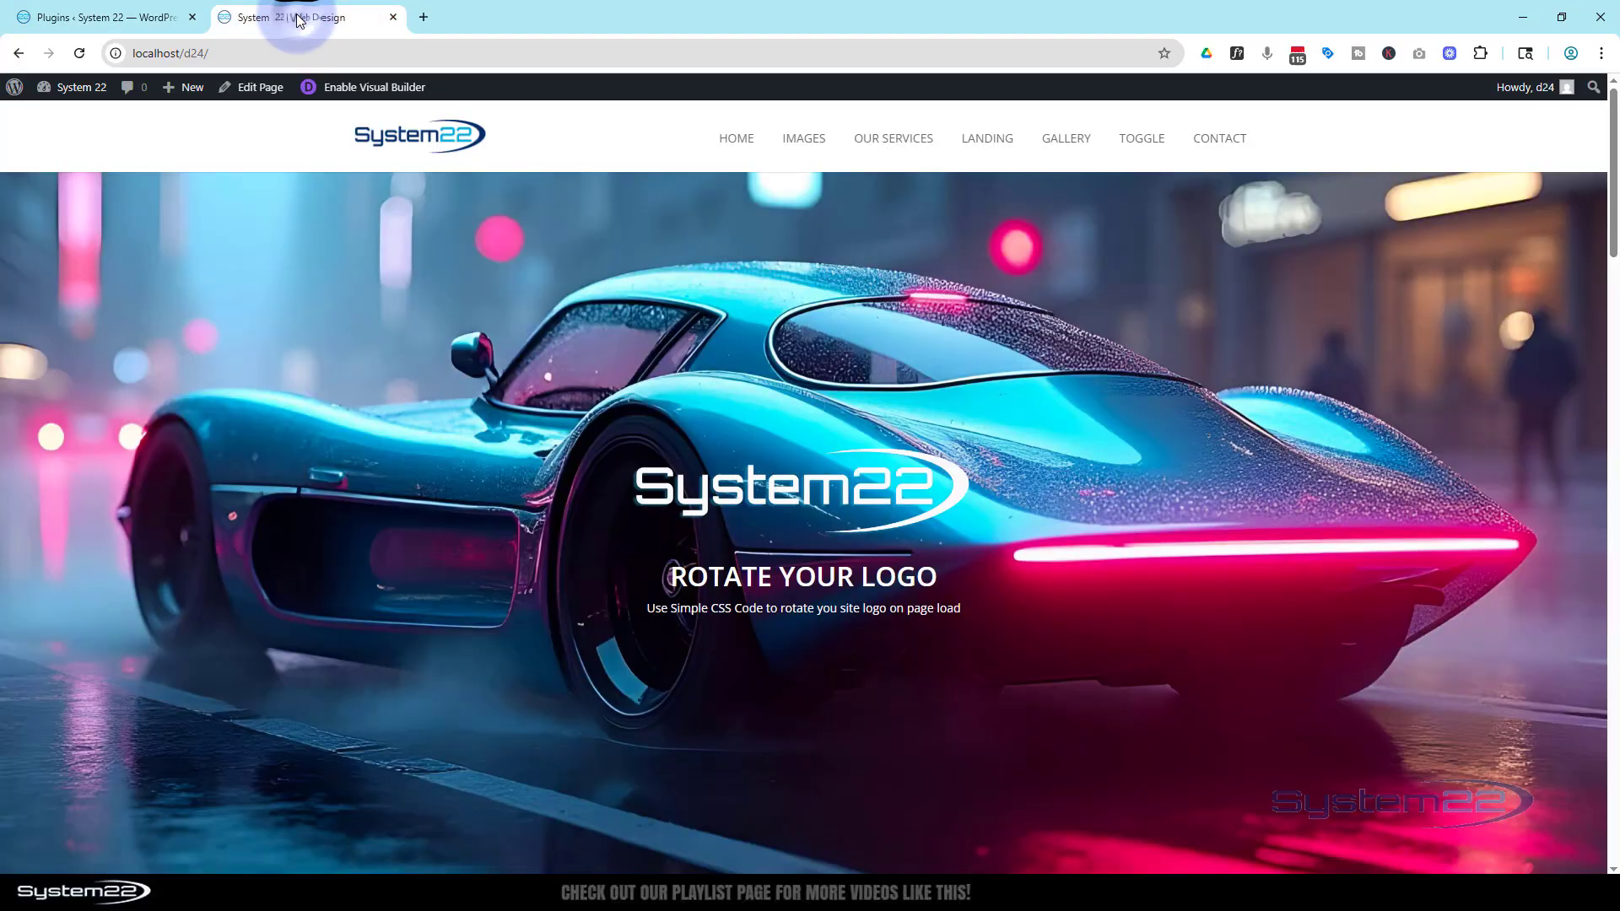
pyautogui.click(822, 143)
pyautogui.click(822, 143)
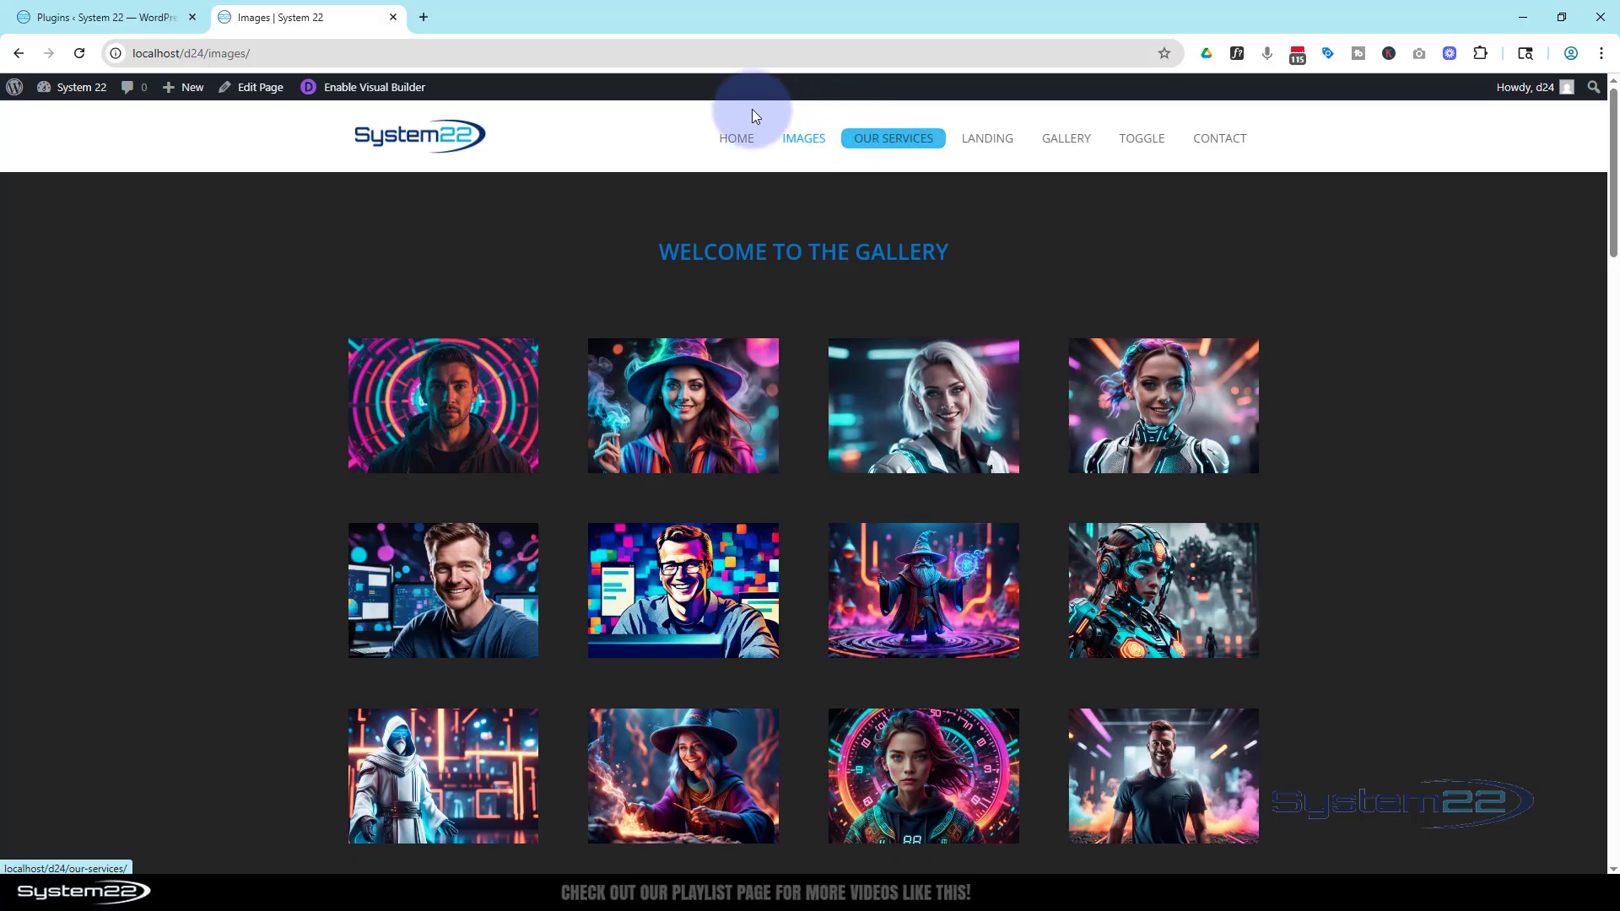
pyautogui.click(399, 140)
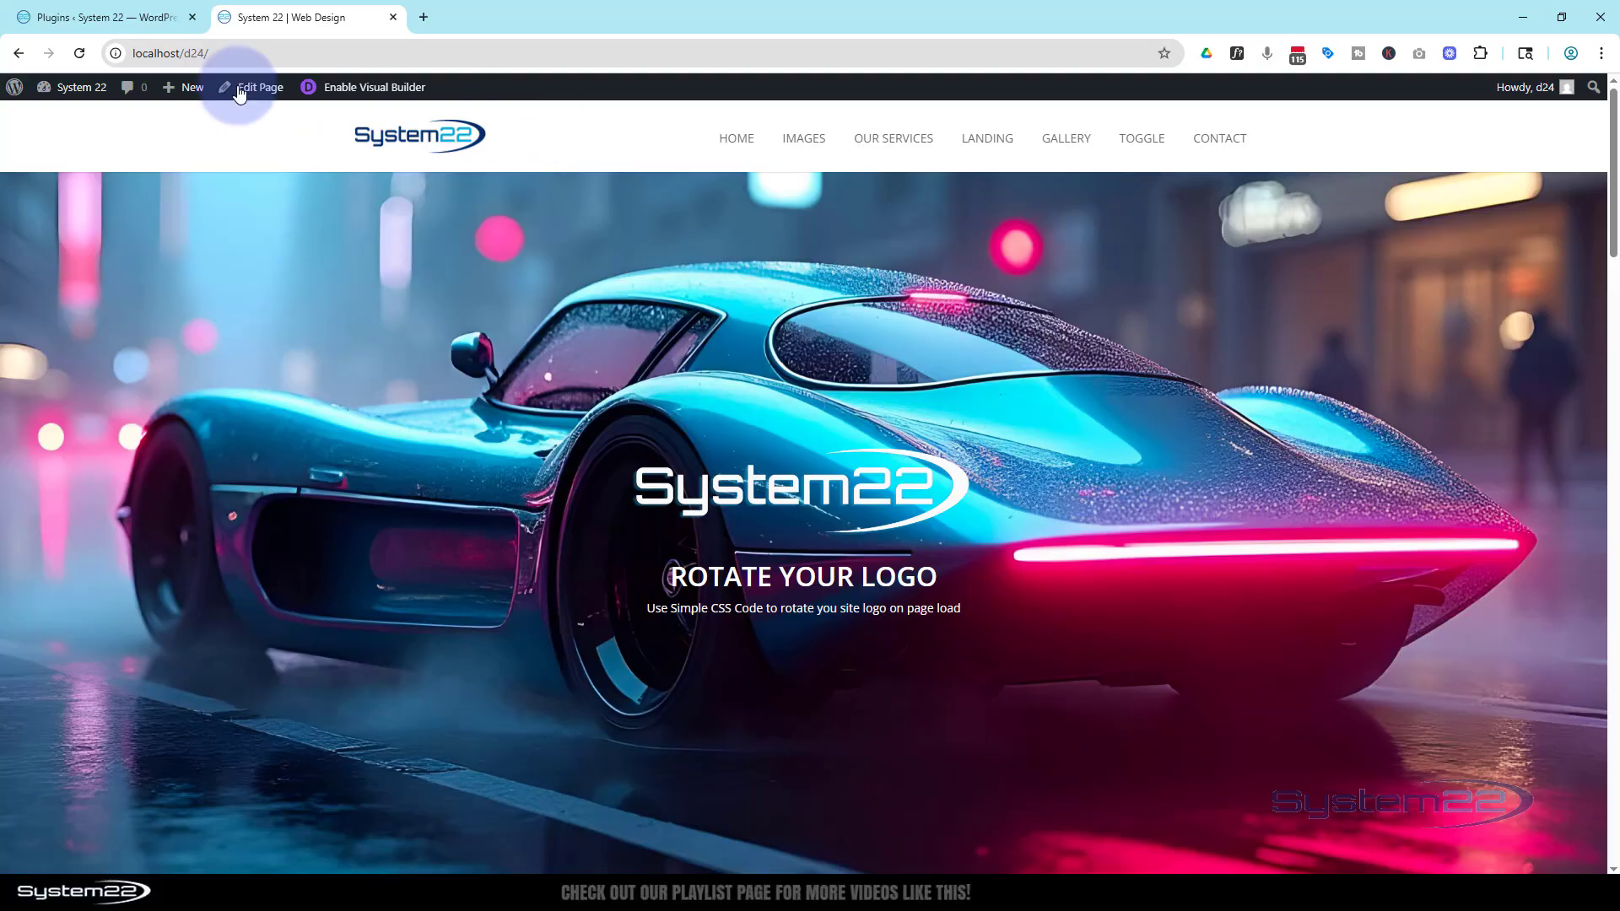
pyautogui.click(107, 18)
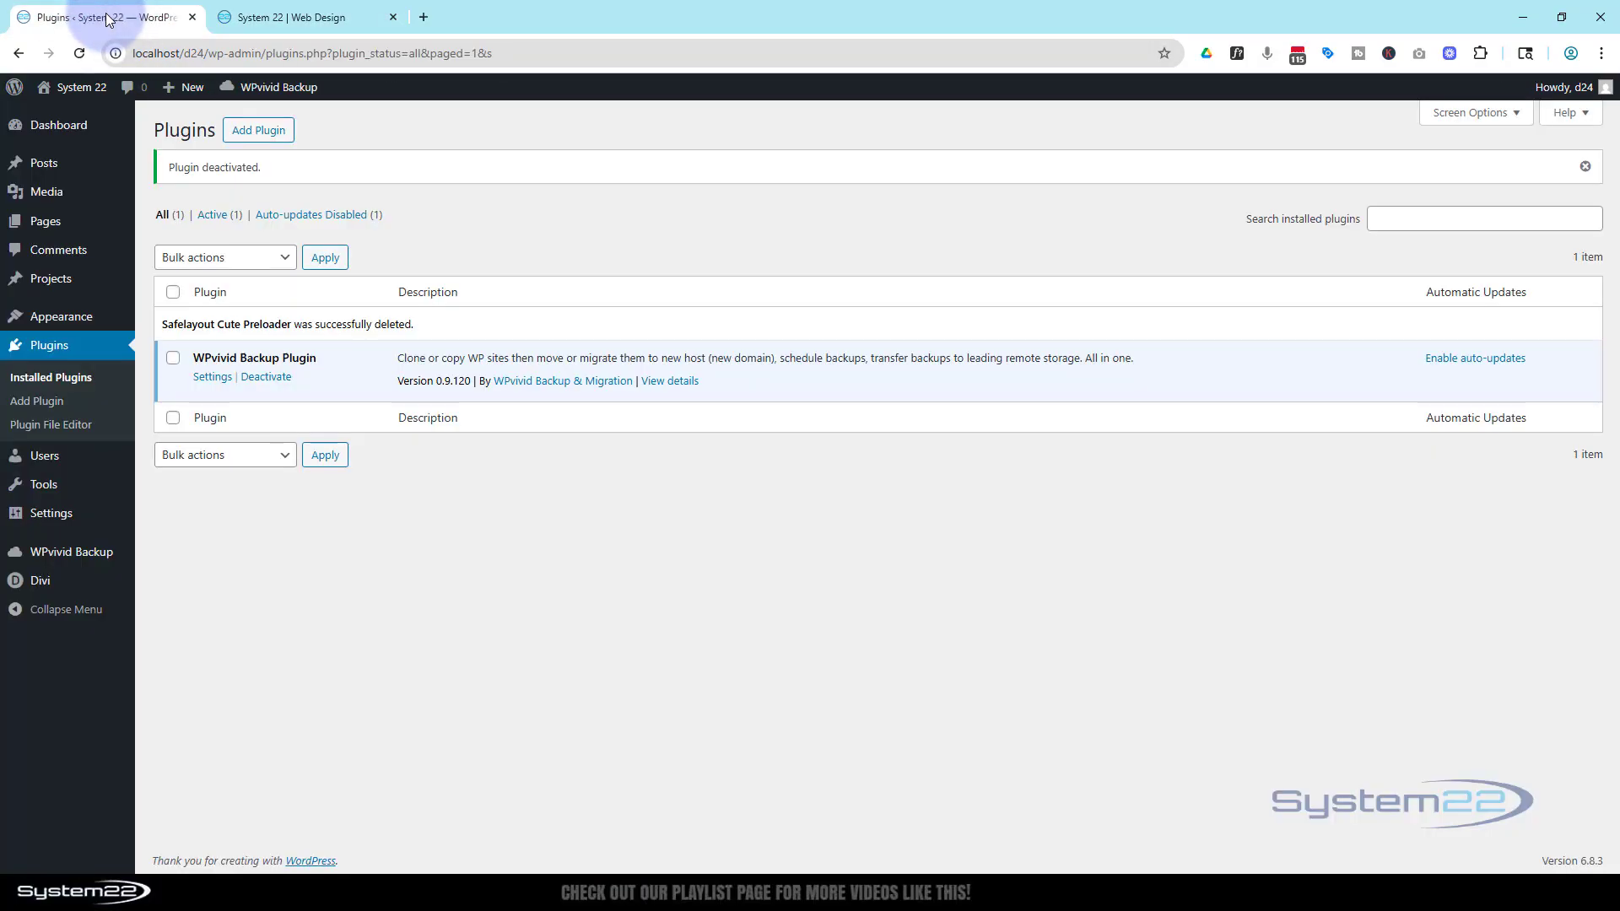
# - Search new plugins for 'preloader', then install and activate Safelayout Cute Preloader
pyautogui.click(258, 135)
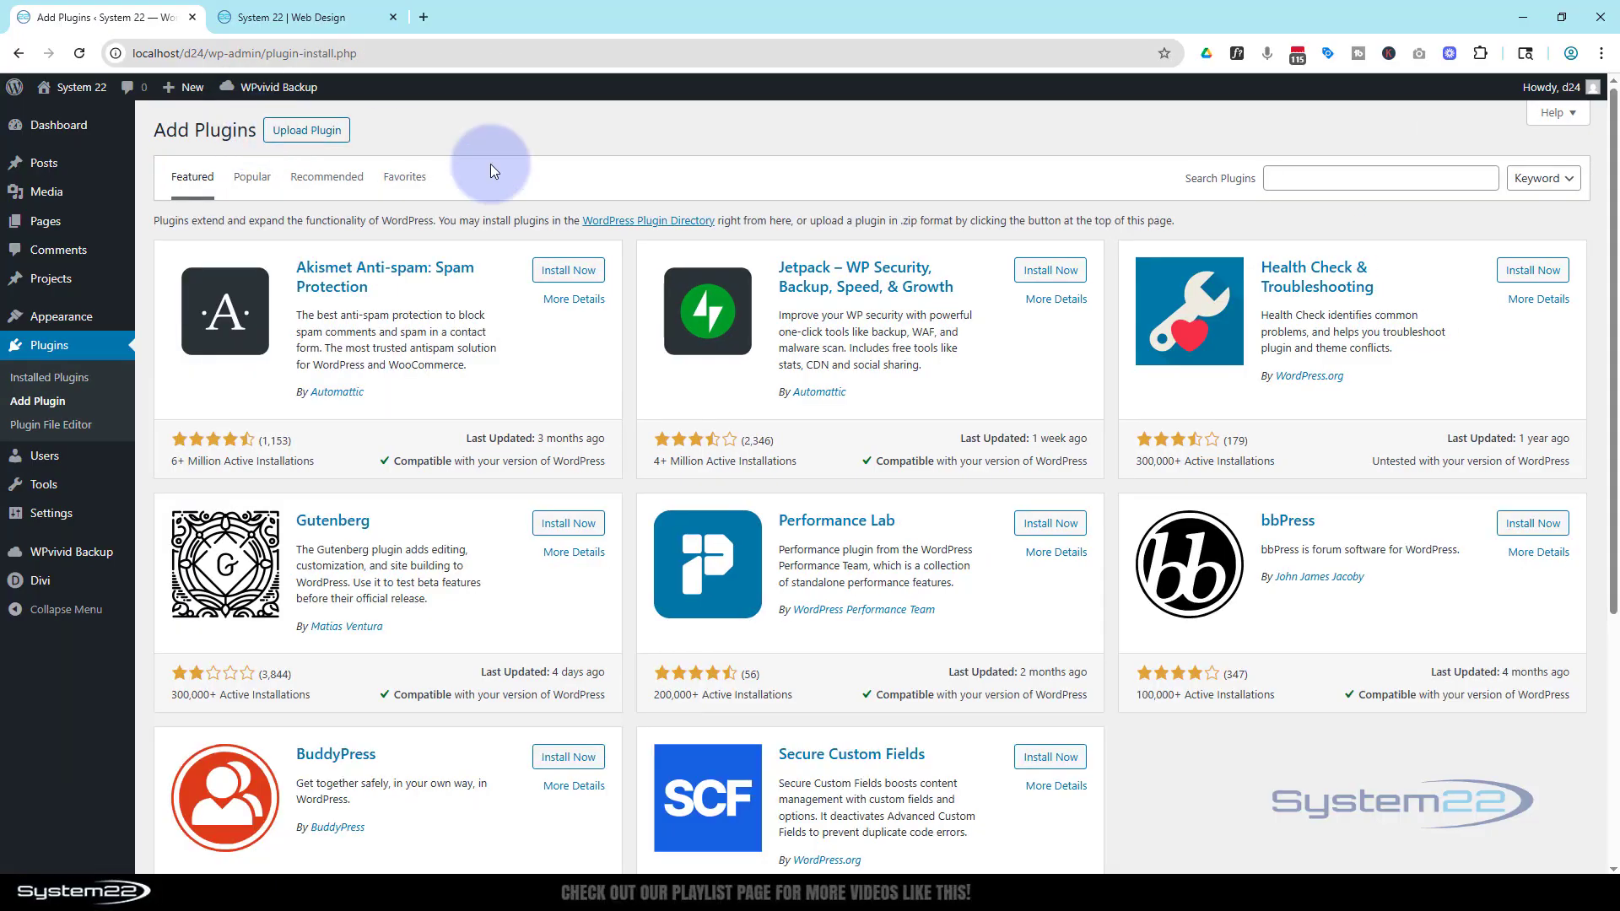
pyautogui.click(1275, 178)
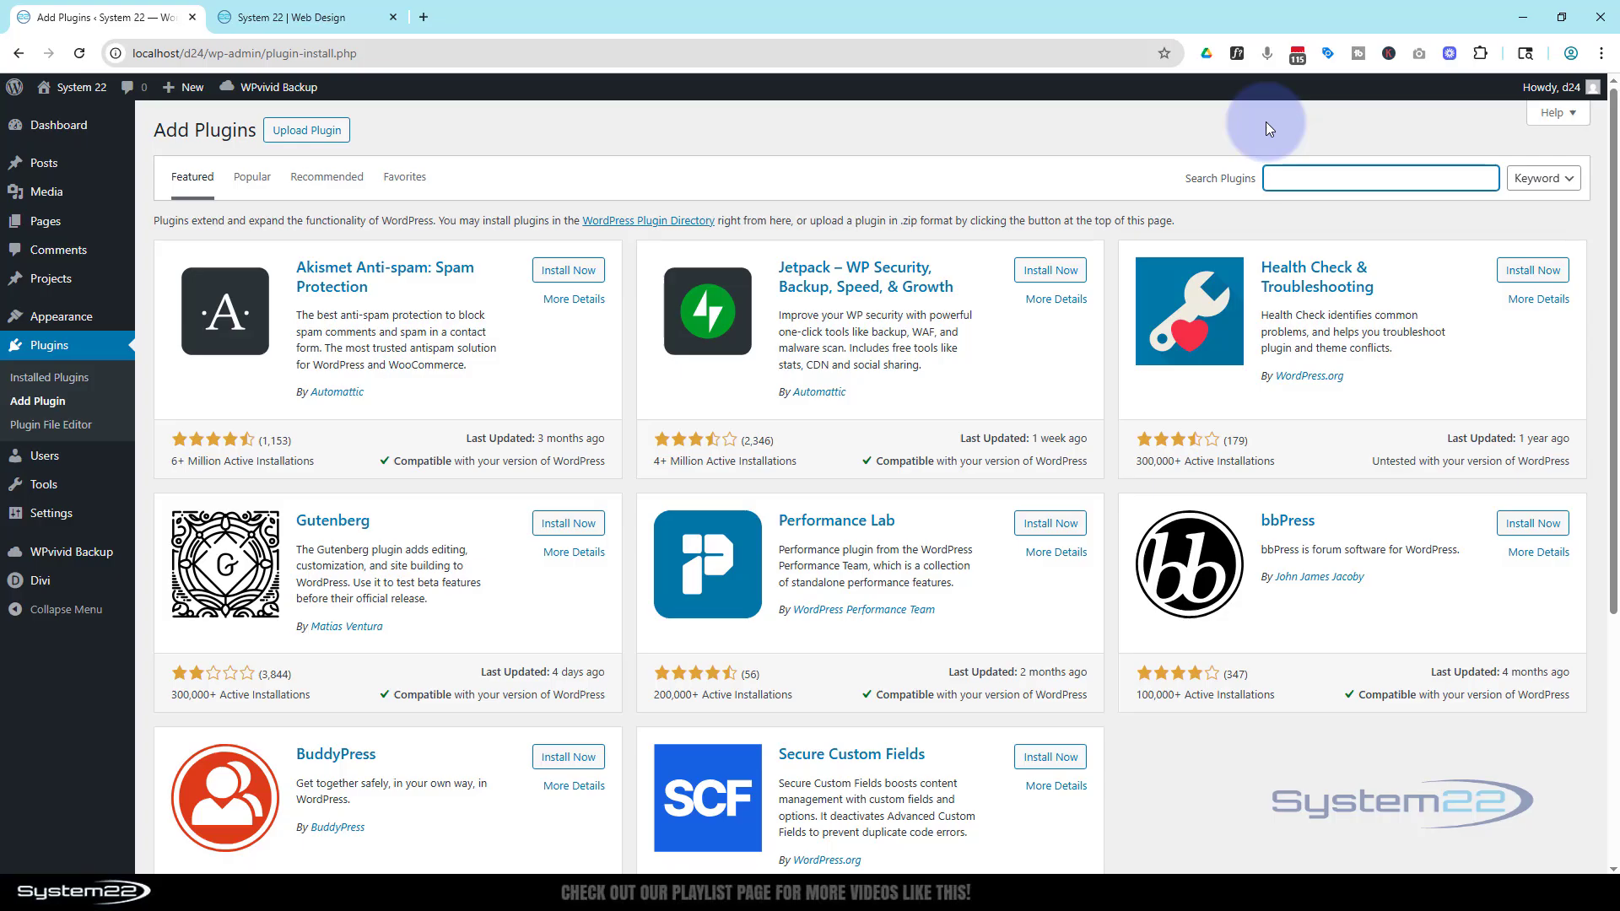
pyautogui.write('preloader')
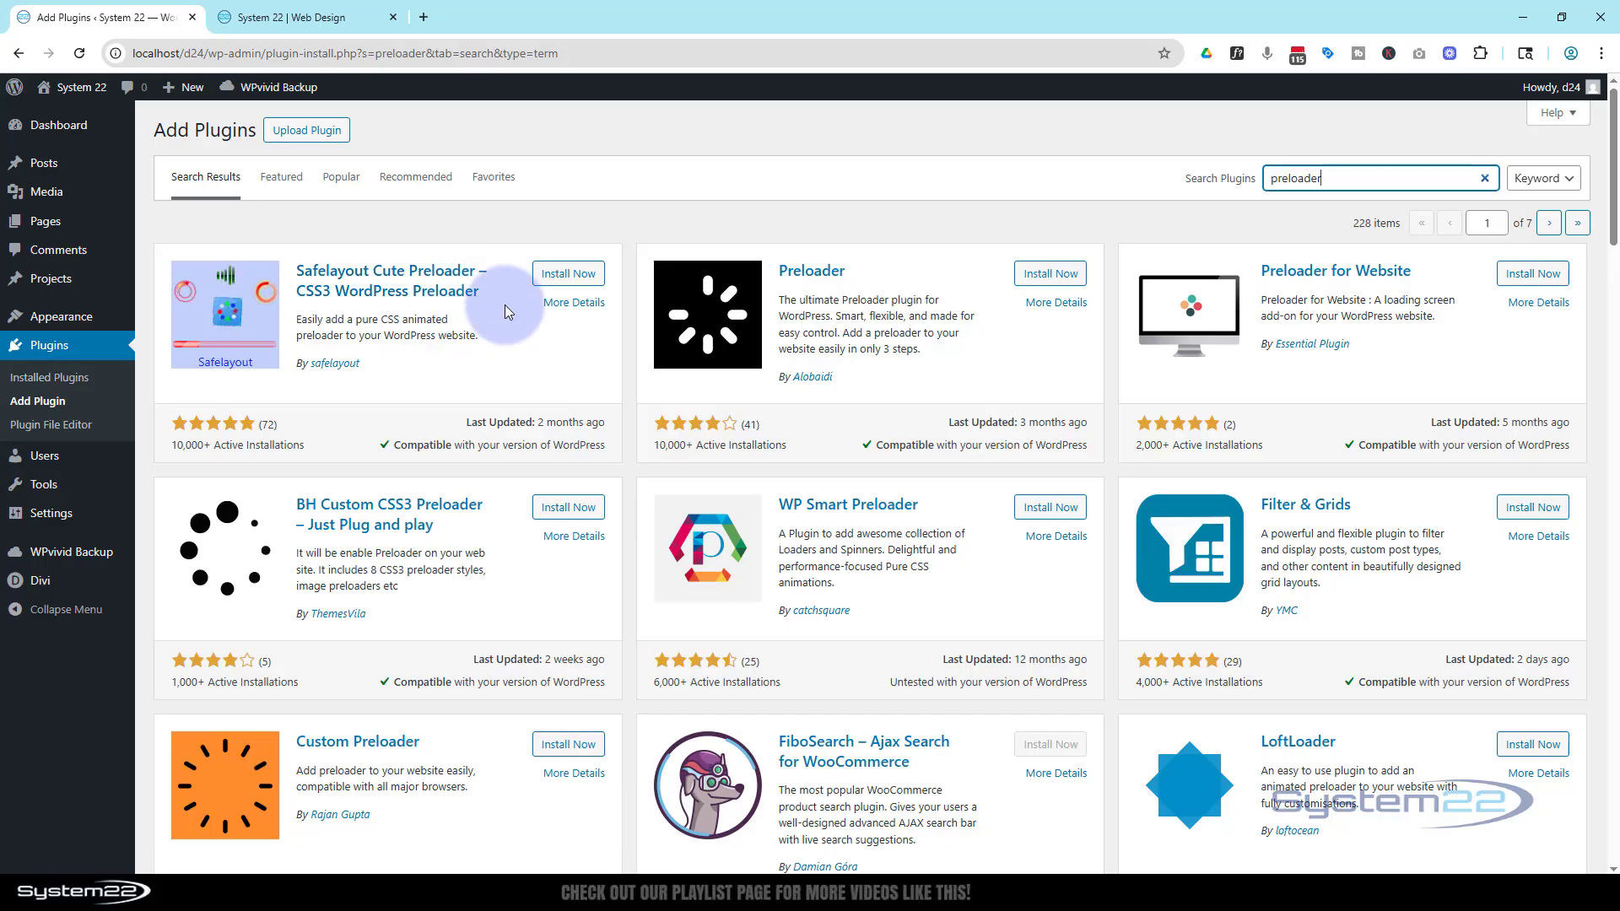
pyautogui.click(565, 283)
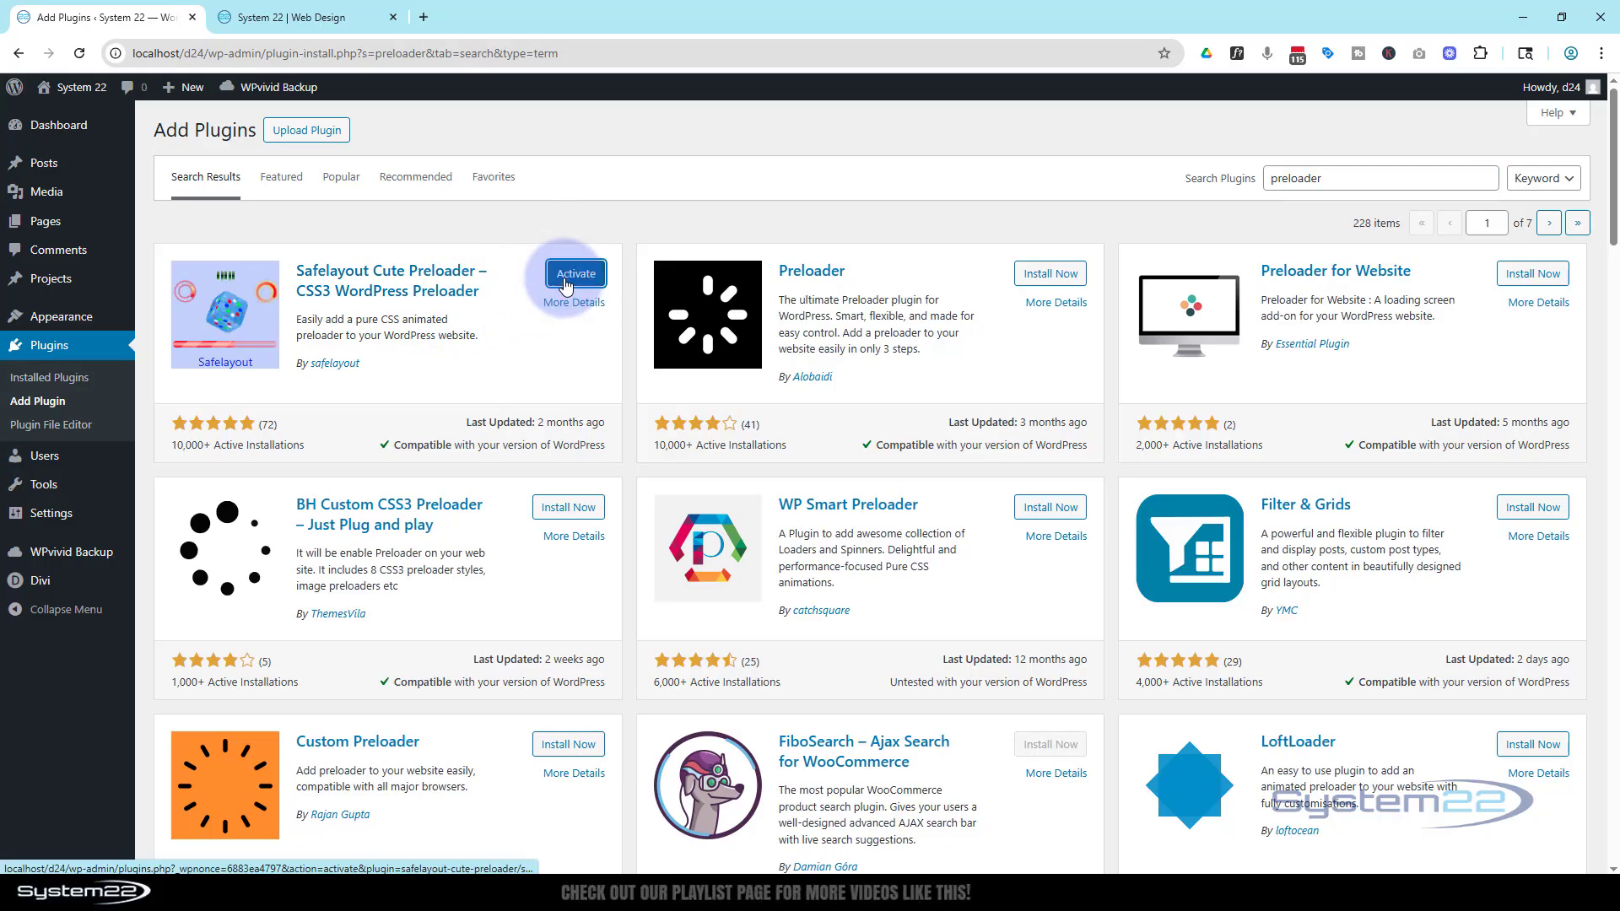
pyautogui.click(585, 281)
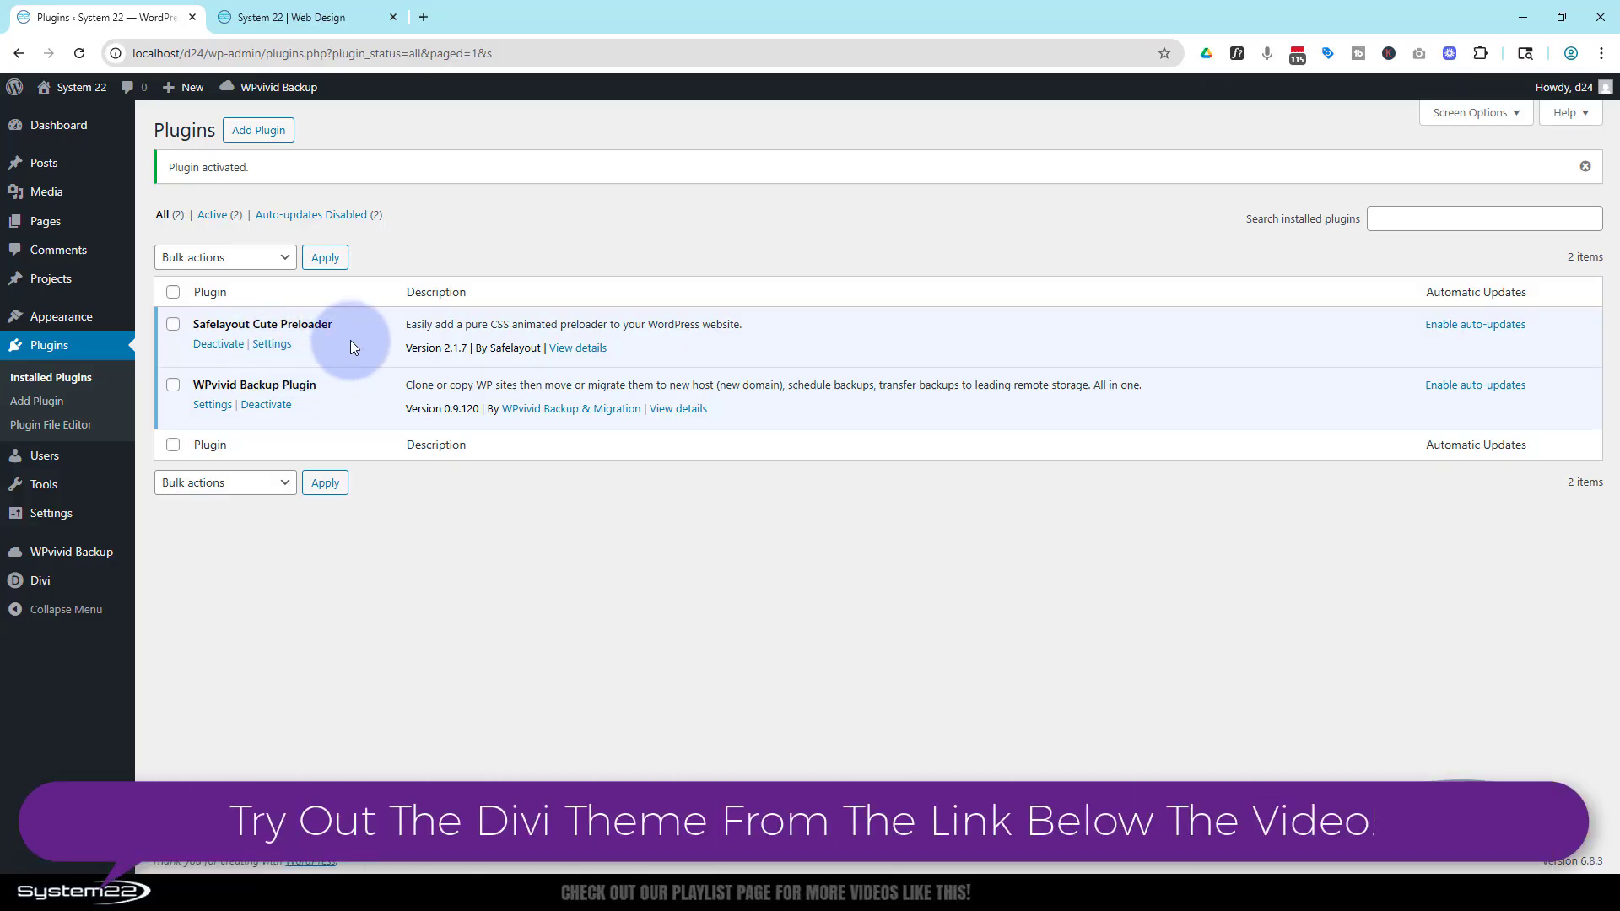
# - Open the preloader's Settings, then reload the live home page twice to preview the default preloader
pyautogui.click(272, 346)
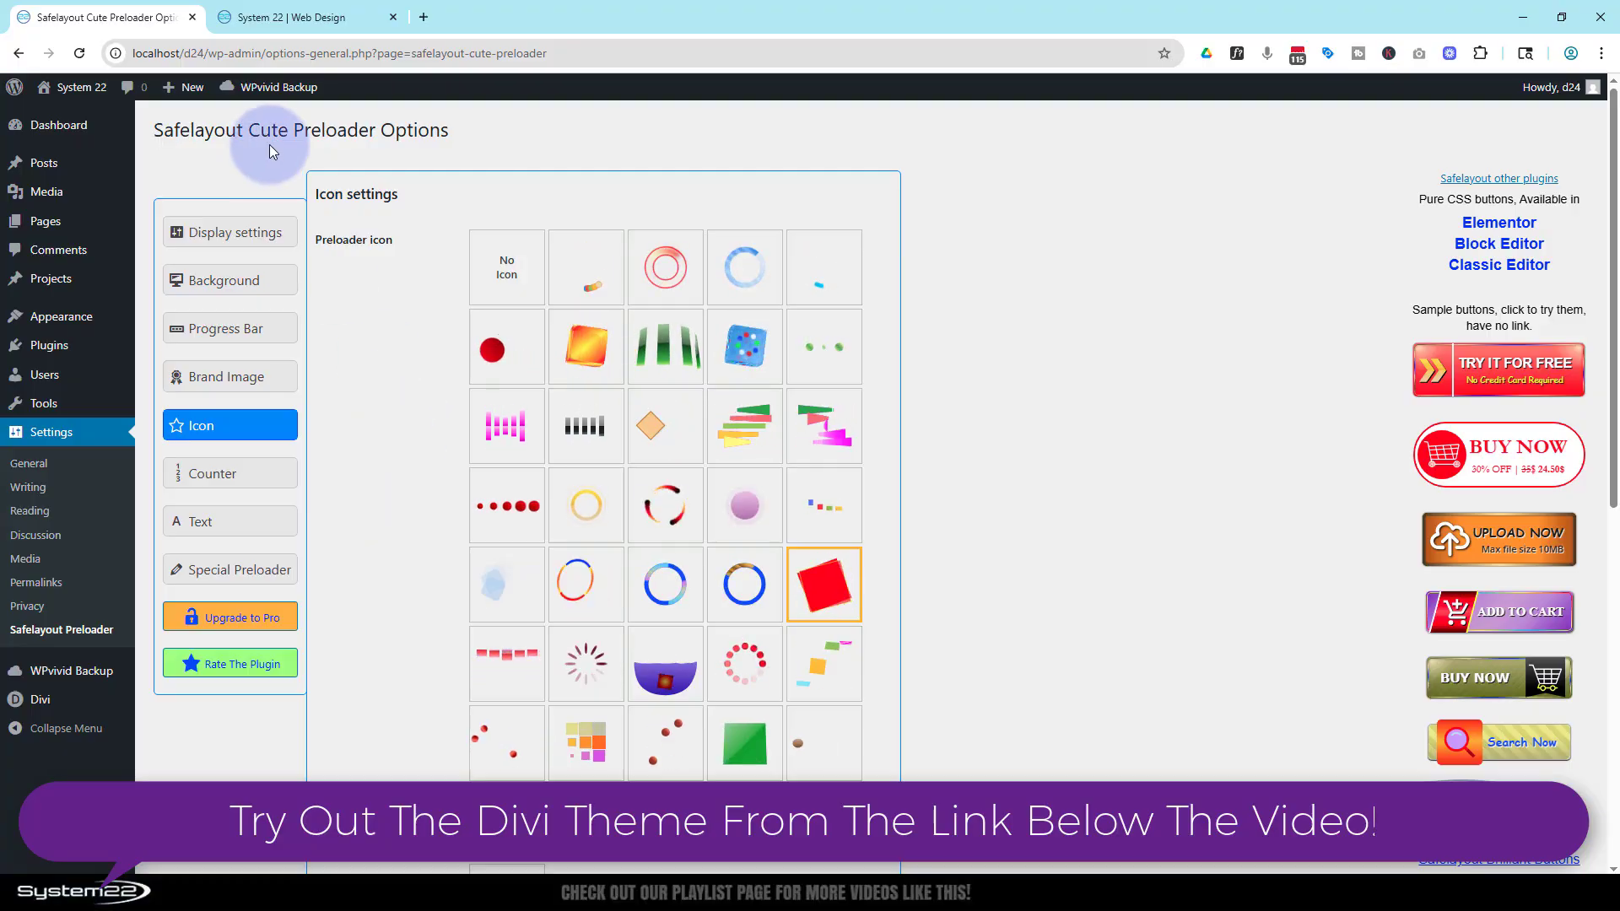
pyautogui.click(310, 19)
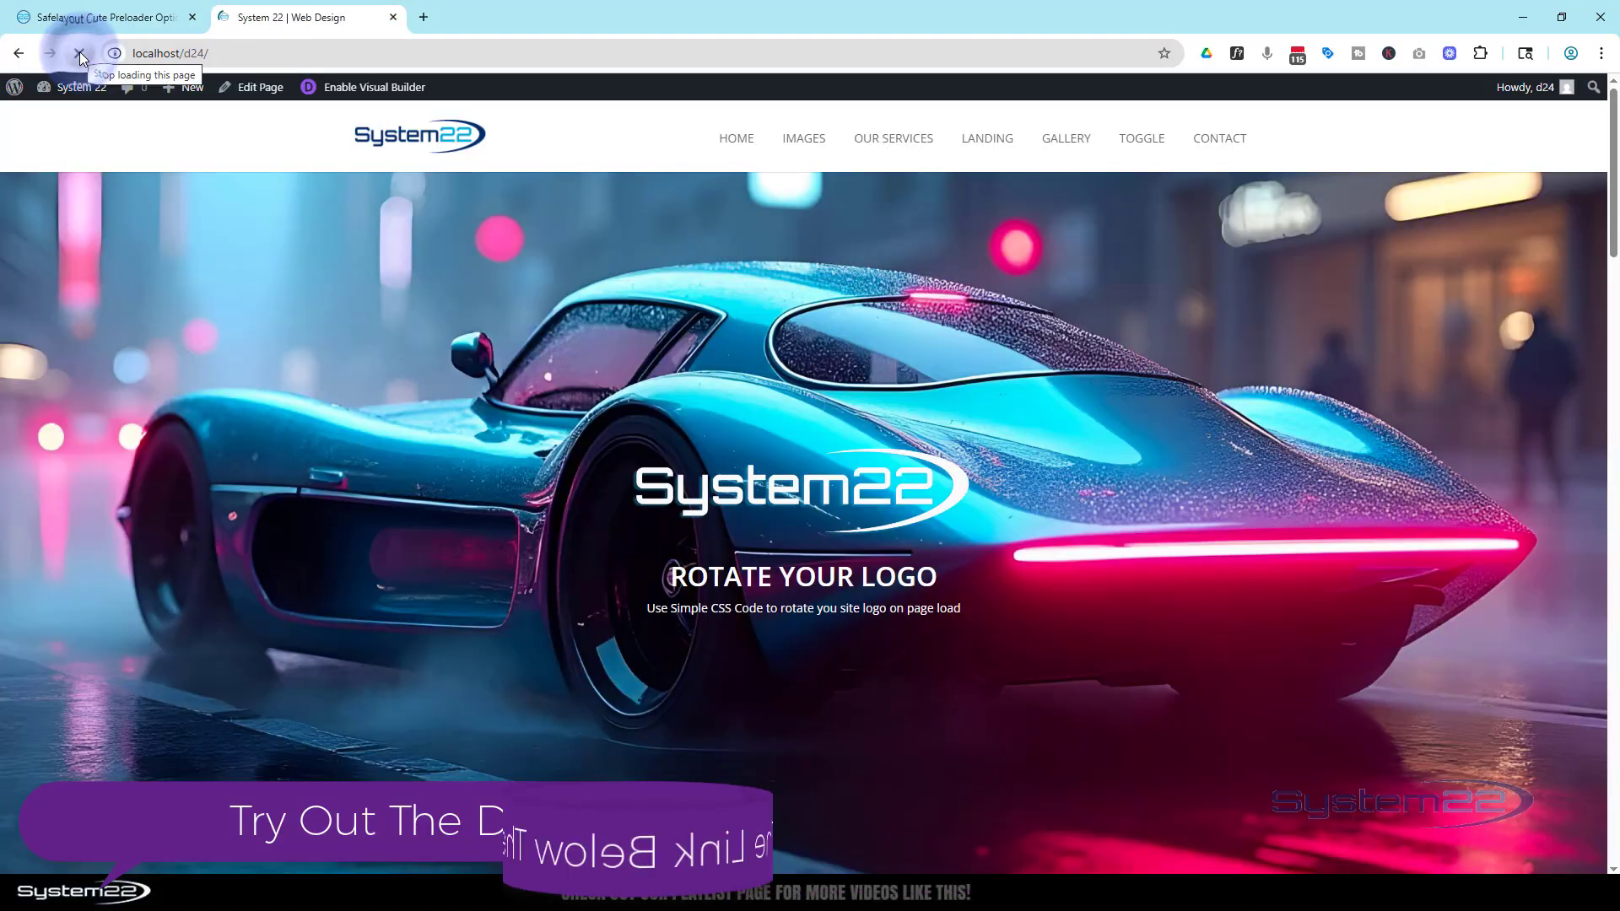
pyautogui.click(78, 54)
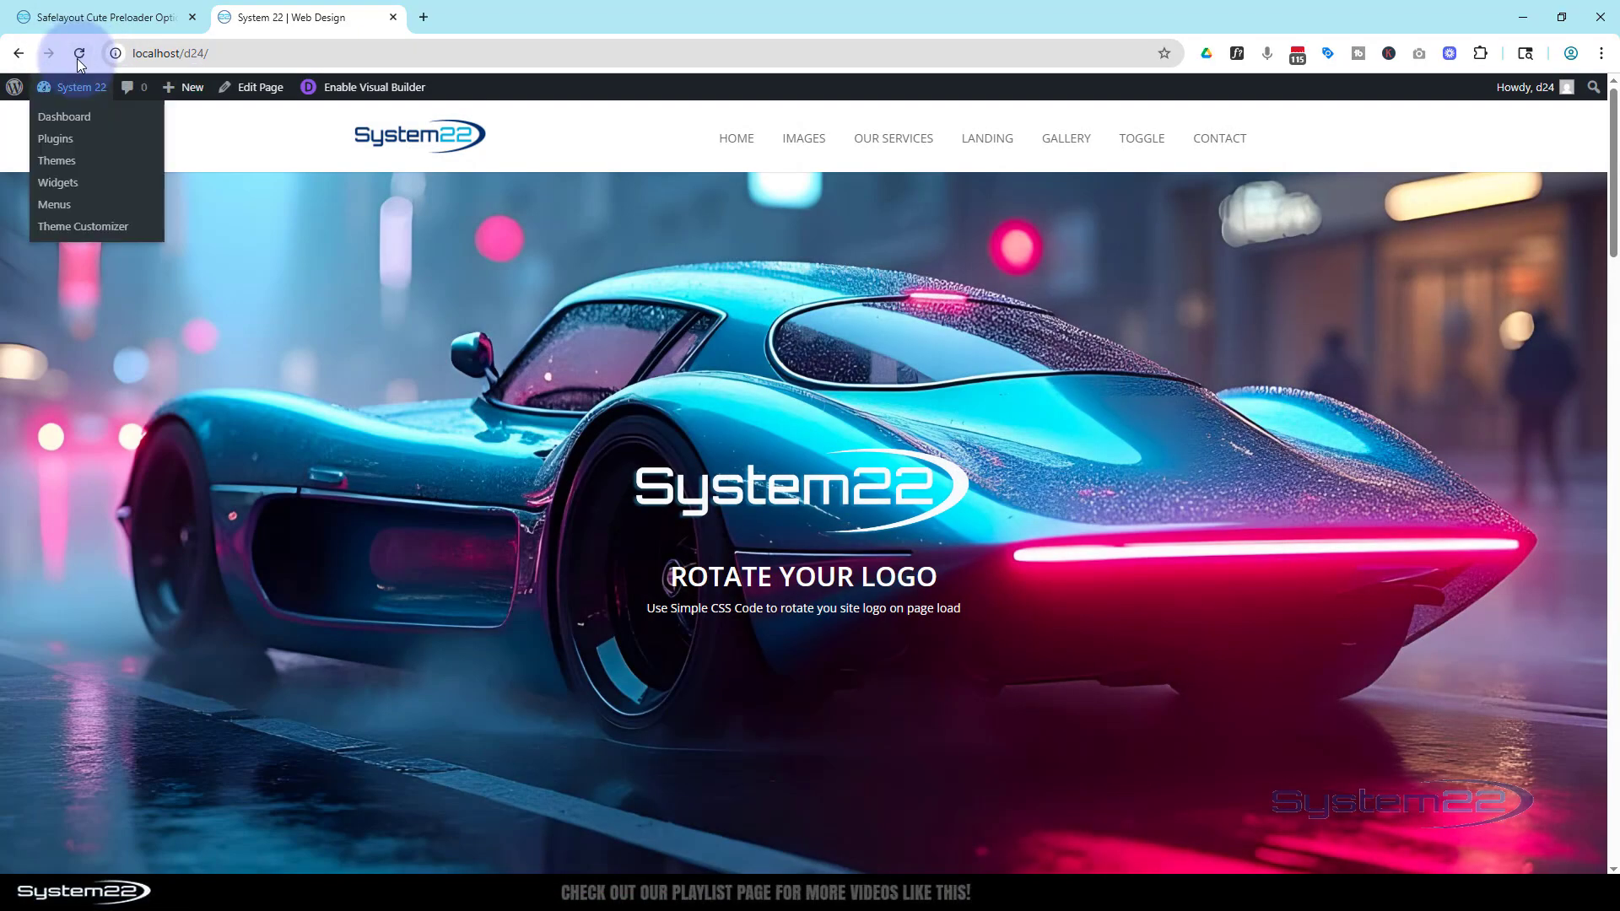
pyautogui.click(80, 56)
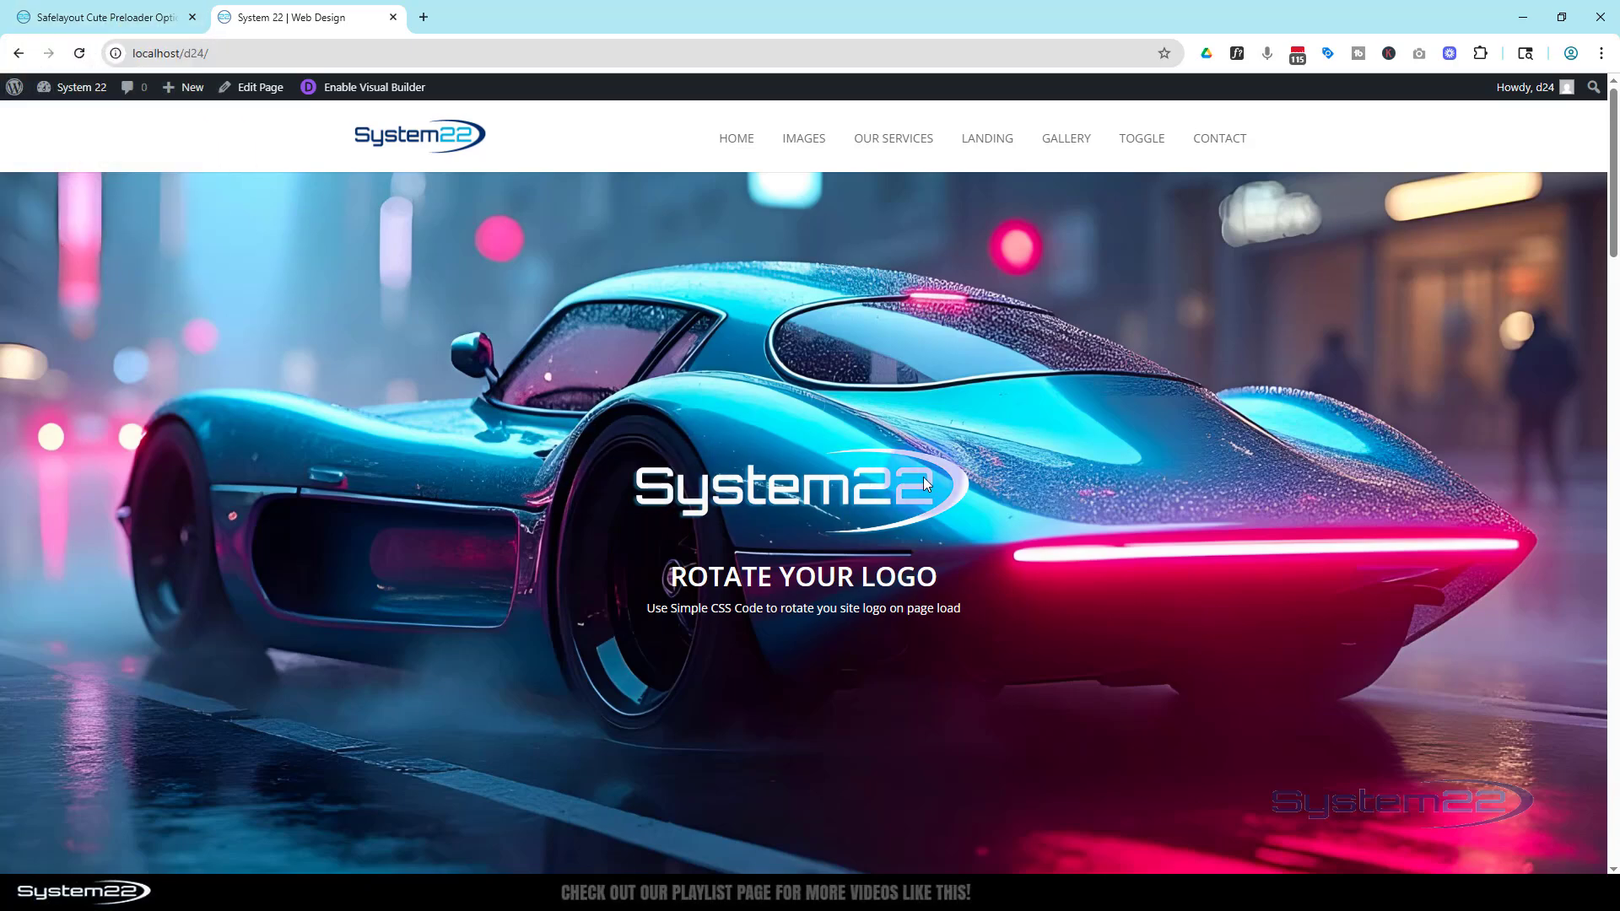
# - Review the Display settings: full website, all devices, 0.5 s minimum and 9 s maximum load time
pyautogui.click(112, 16)
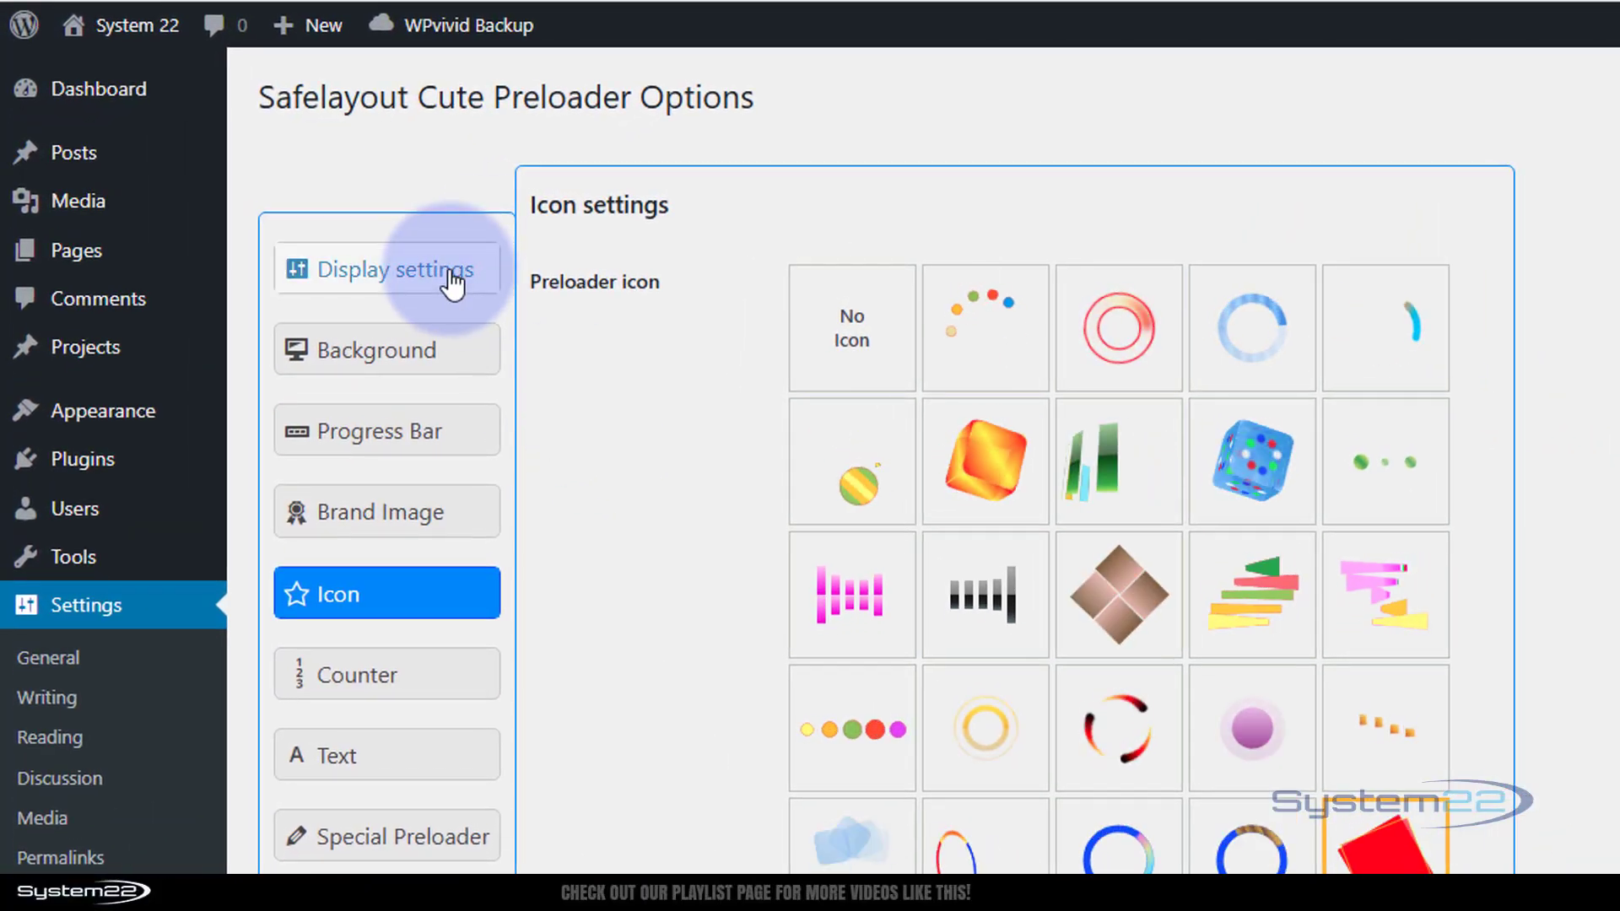
pyautogui.click(454, 284)
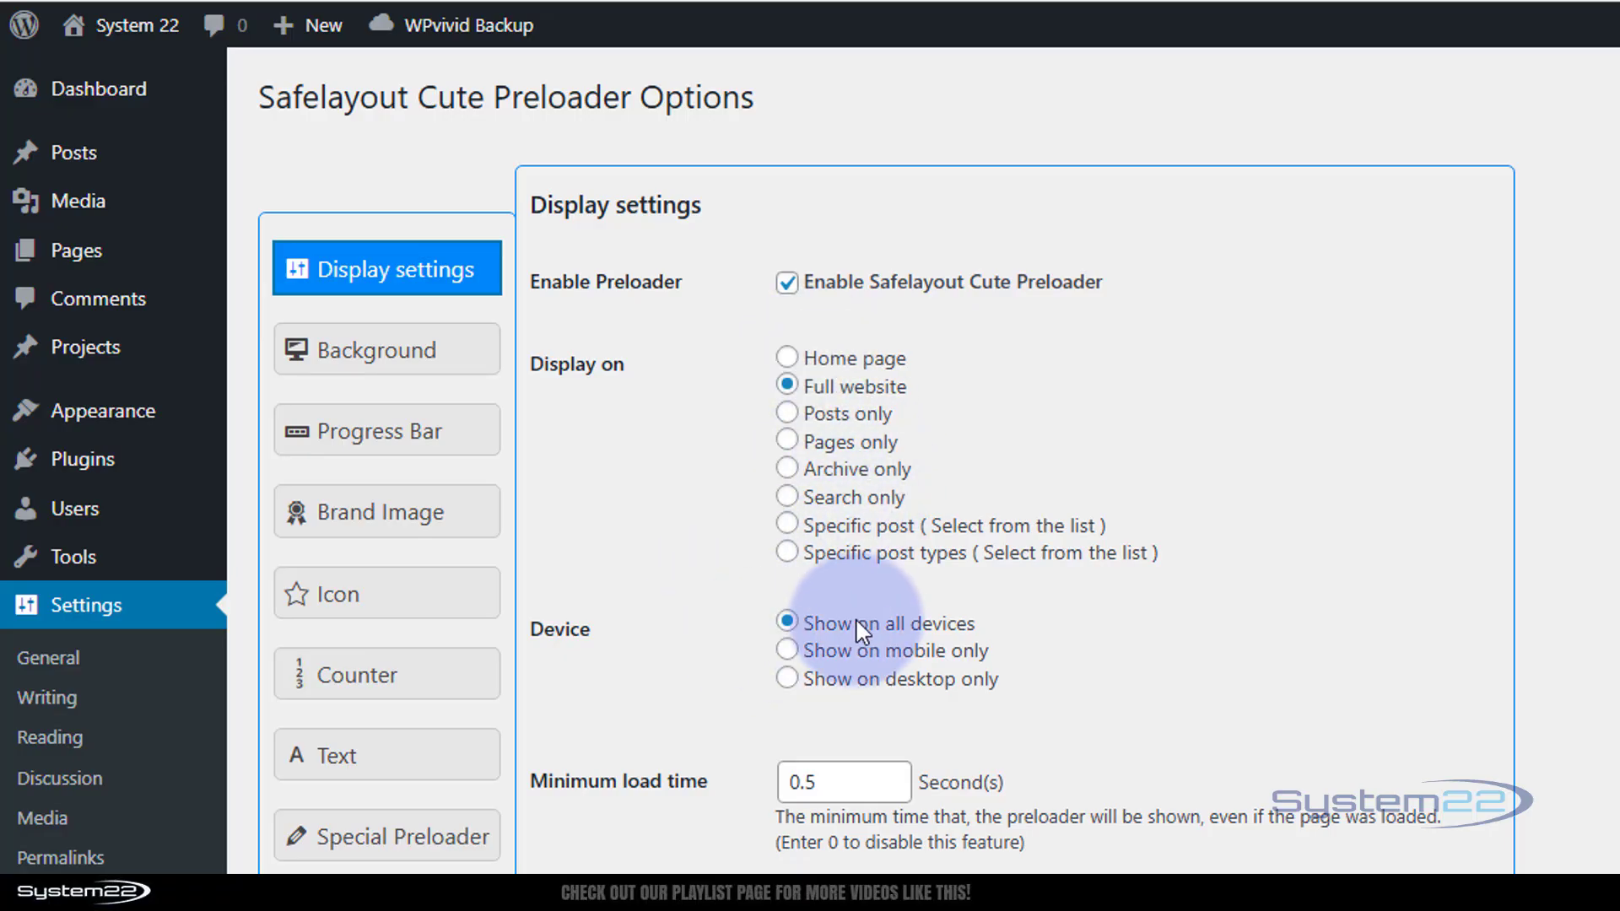
pyautogui.scroll(-2, 726, 667)
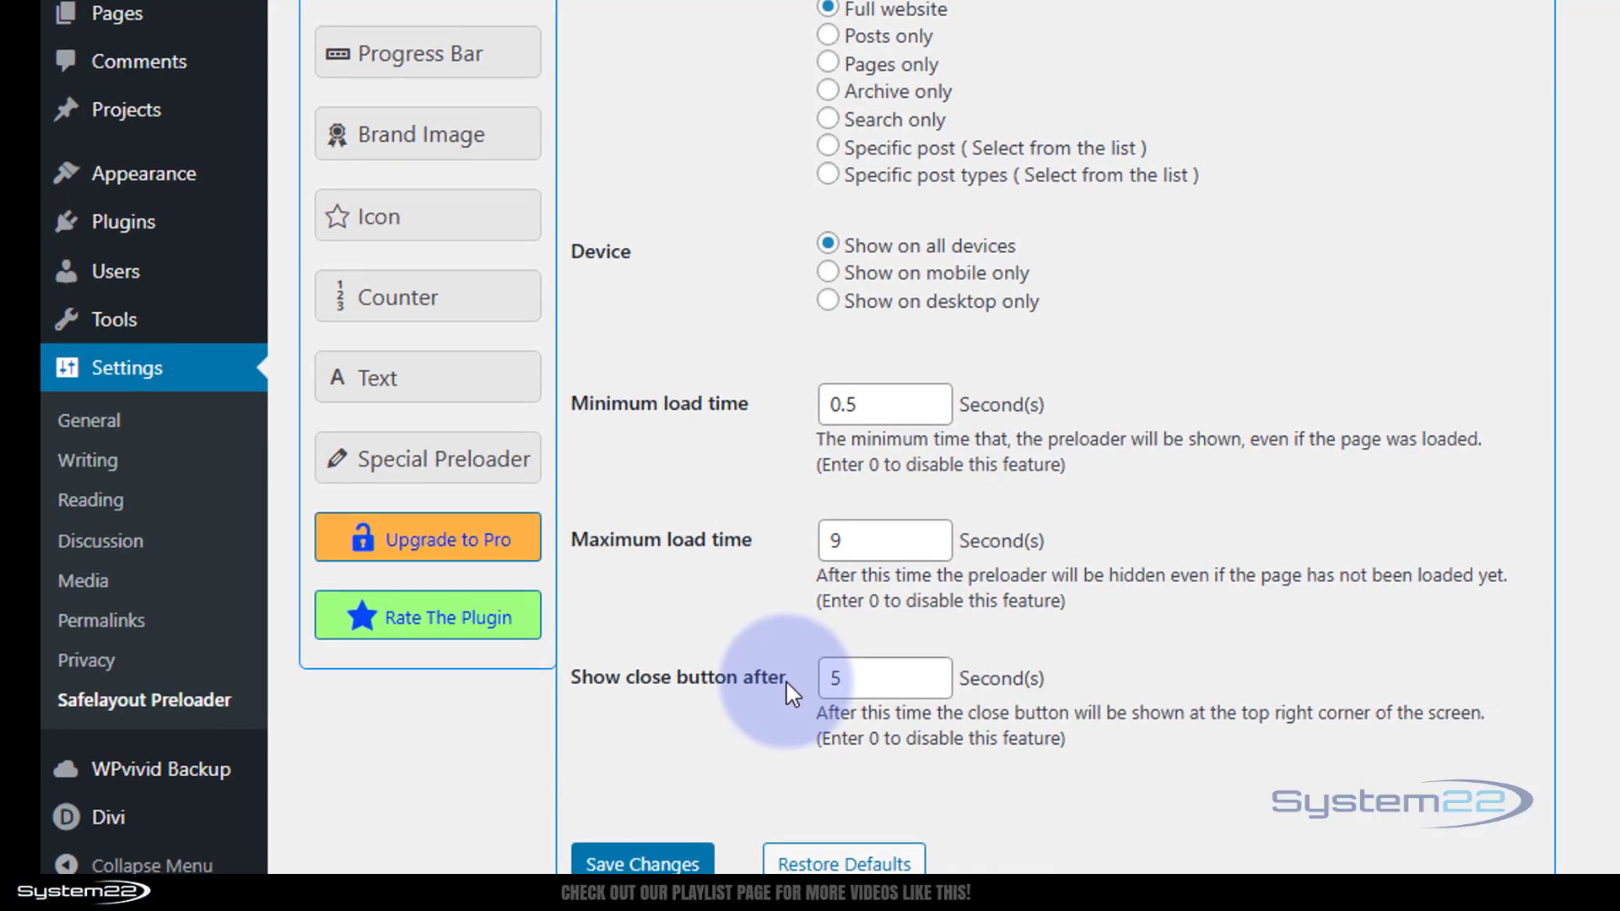
# - Set the preloader's progress bar shape to No Progress bar
pyautogui.click(427, 171)
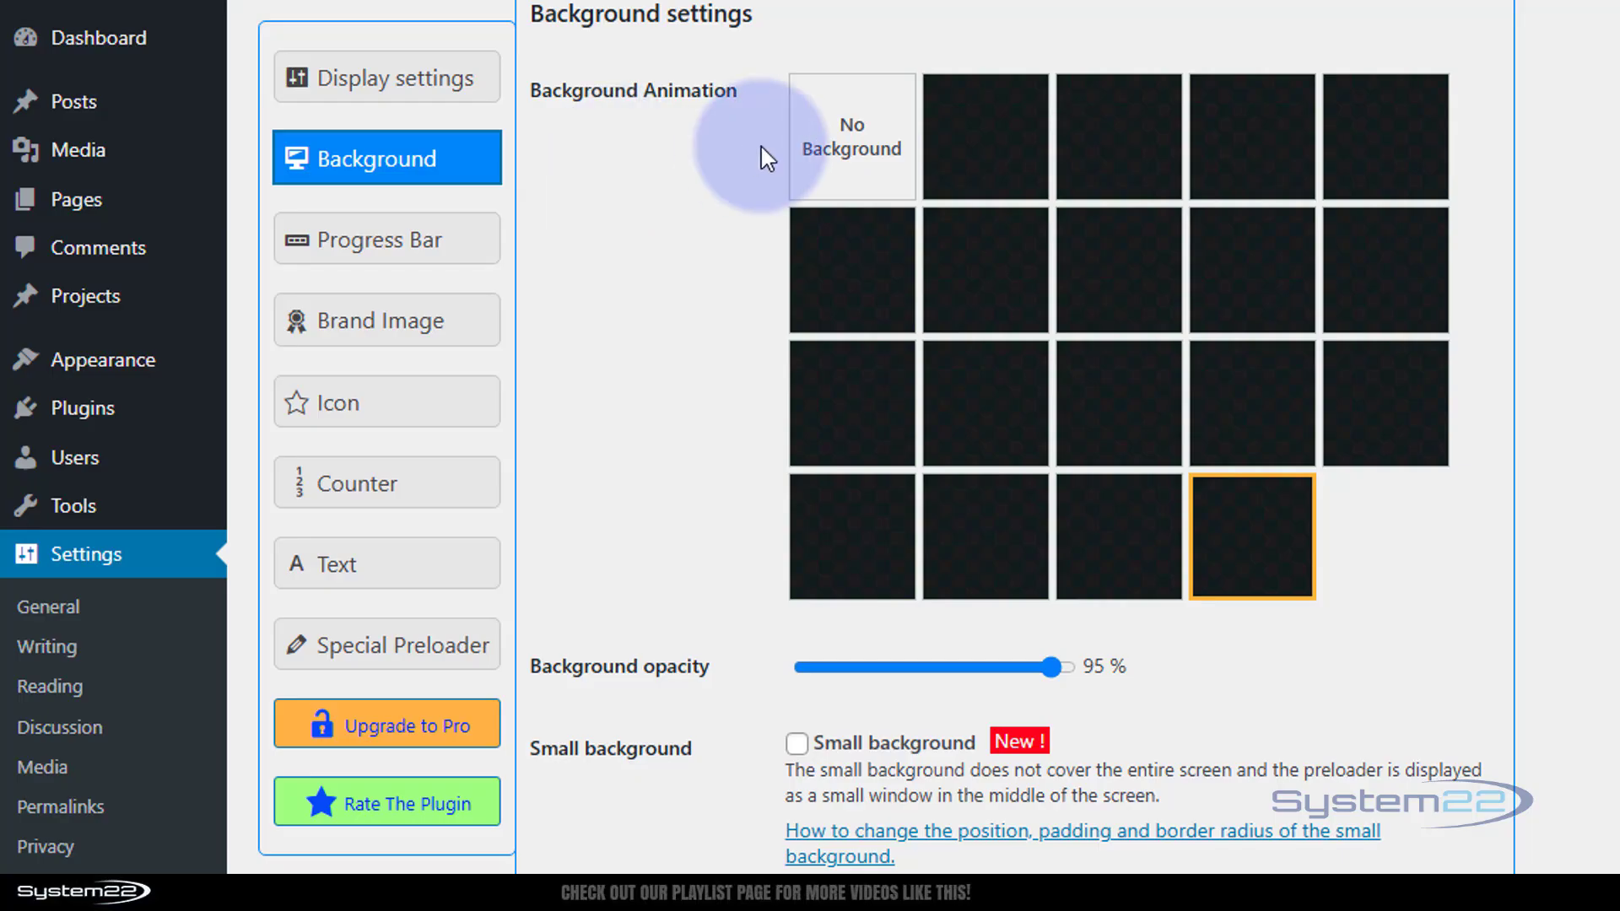
pyautogui.click(394, 244)
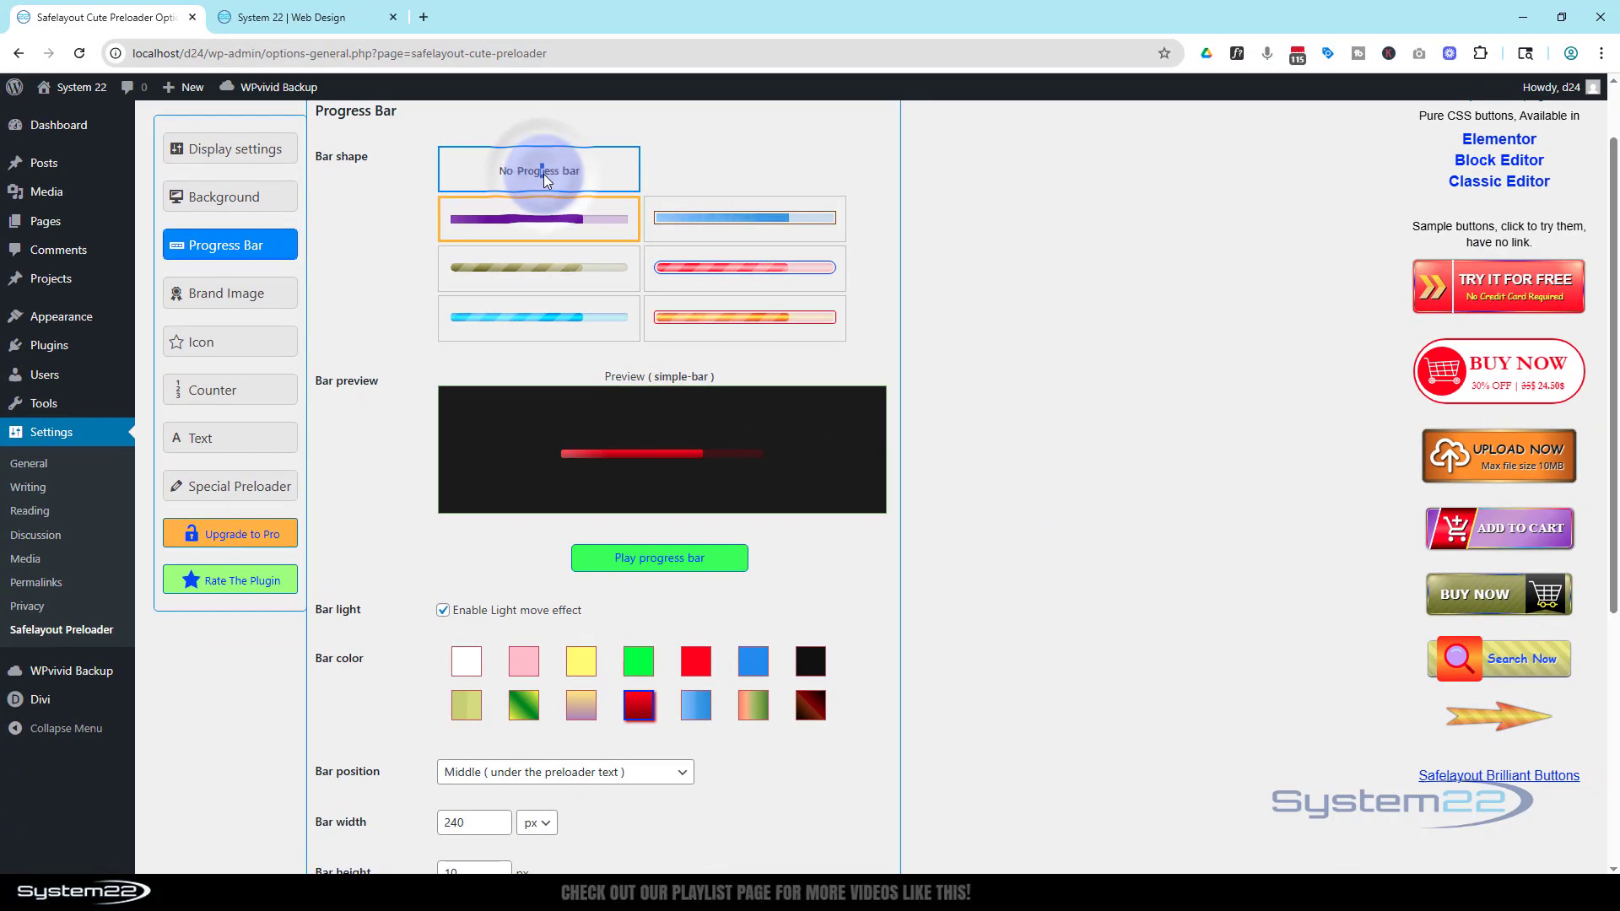
pyautogui.click(587, 168)
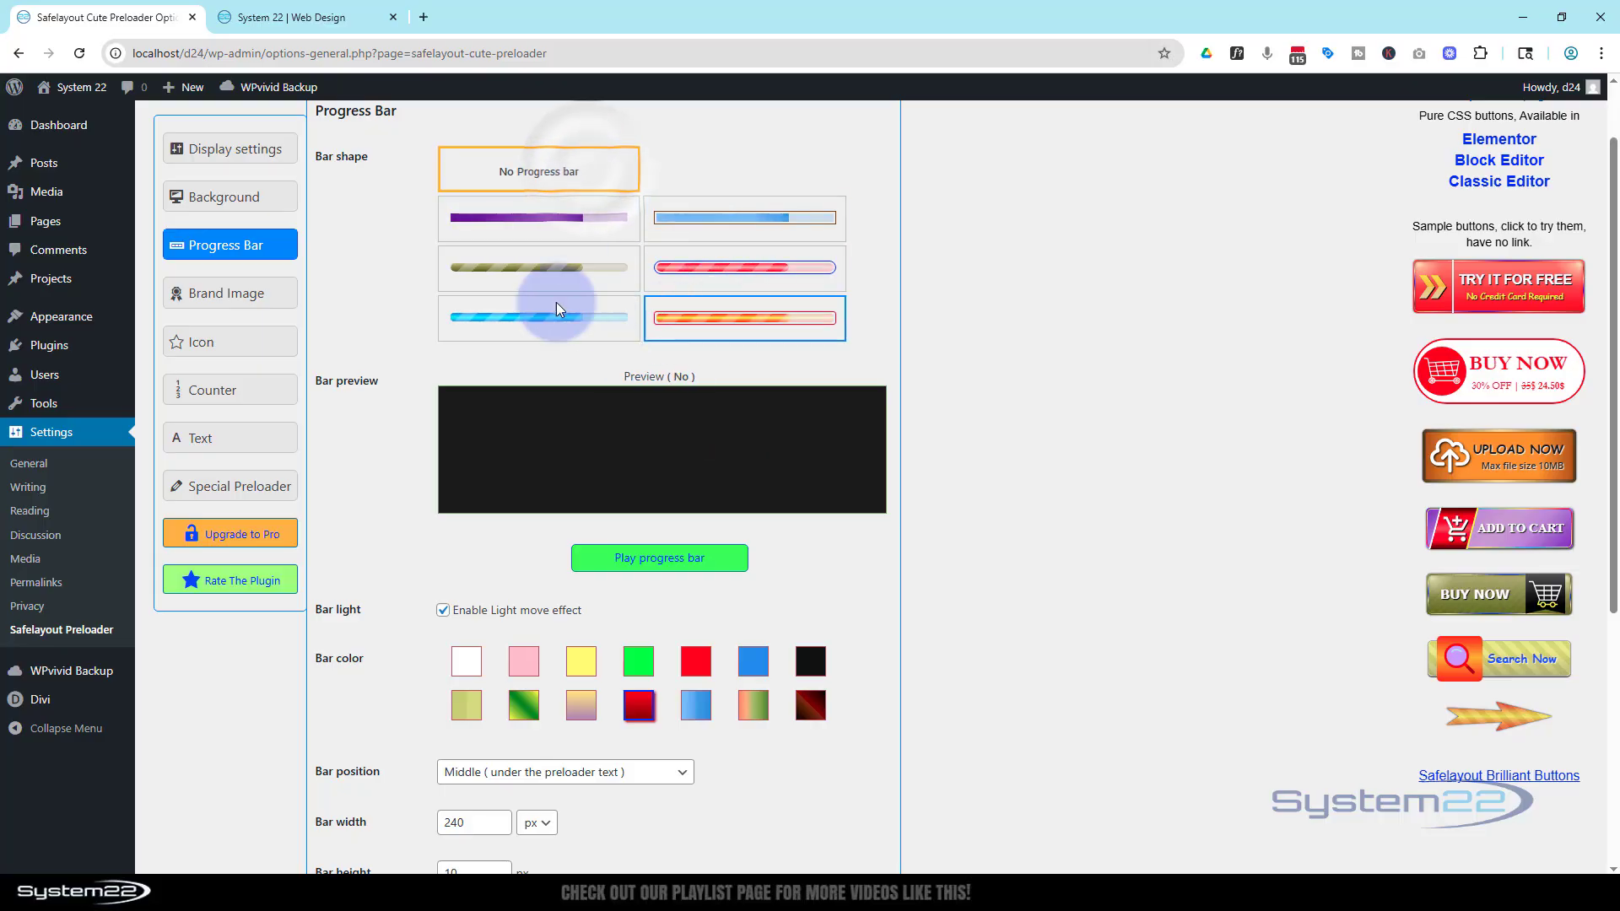
# - Set the brand image to the 22w-small.png logo from the Media Library
pyautogui.click(261, 302)
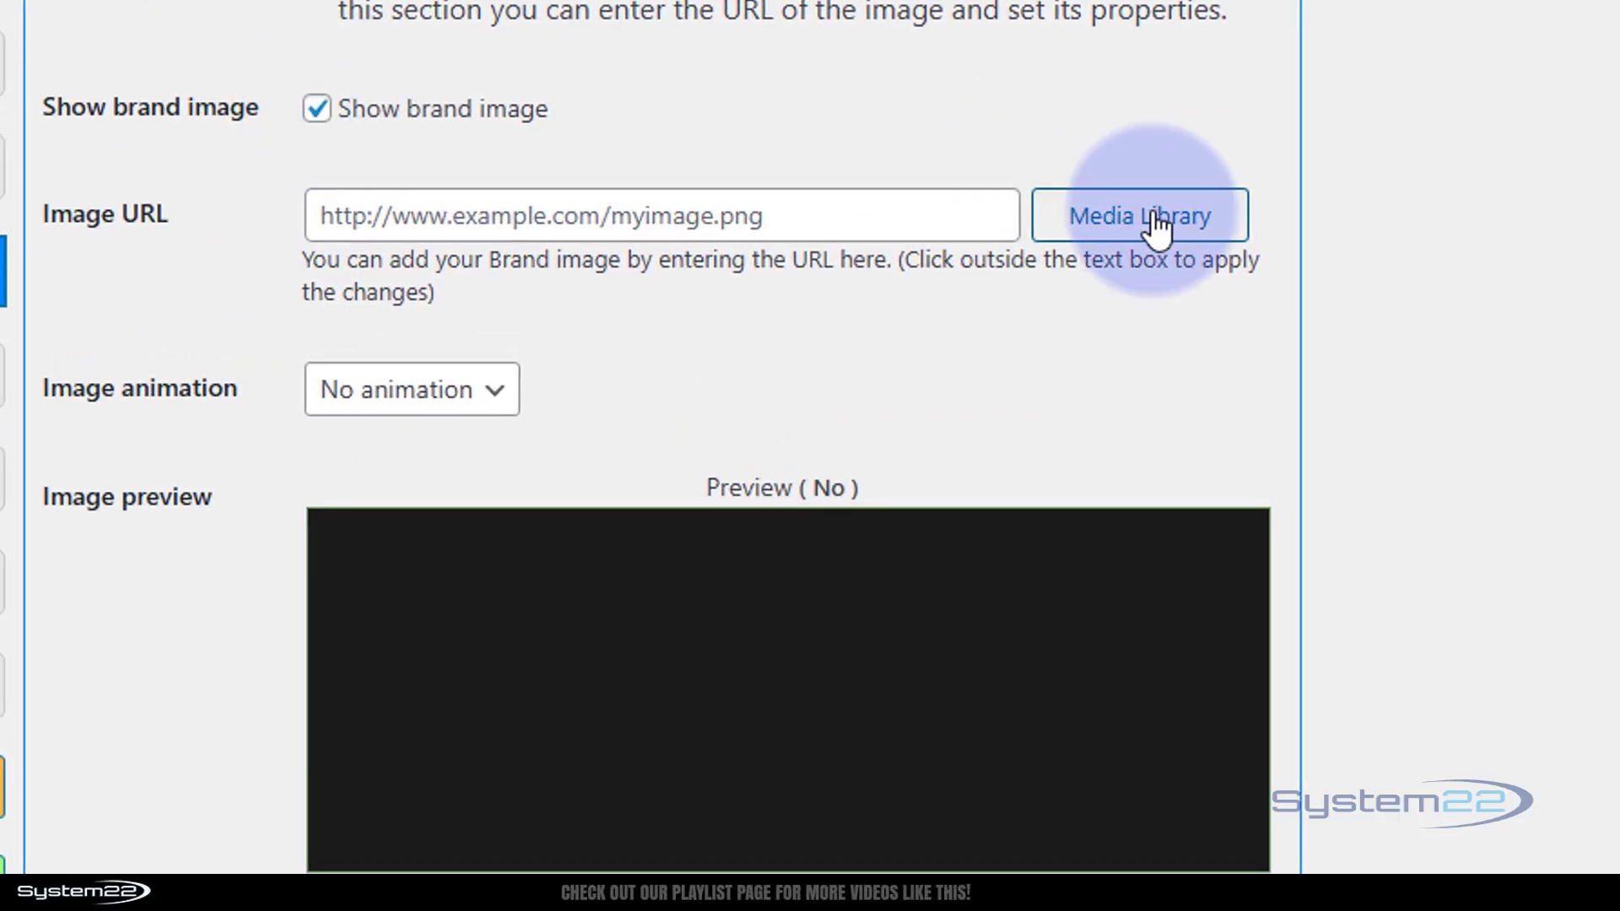
pyautogui.click(1158, 222)
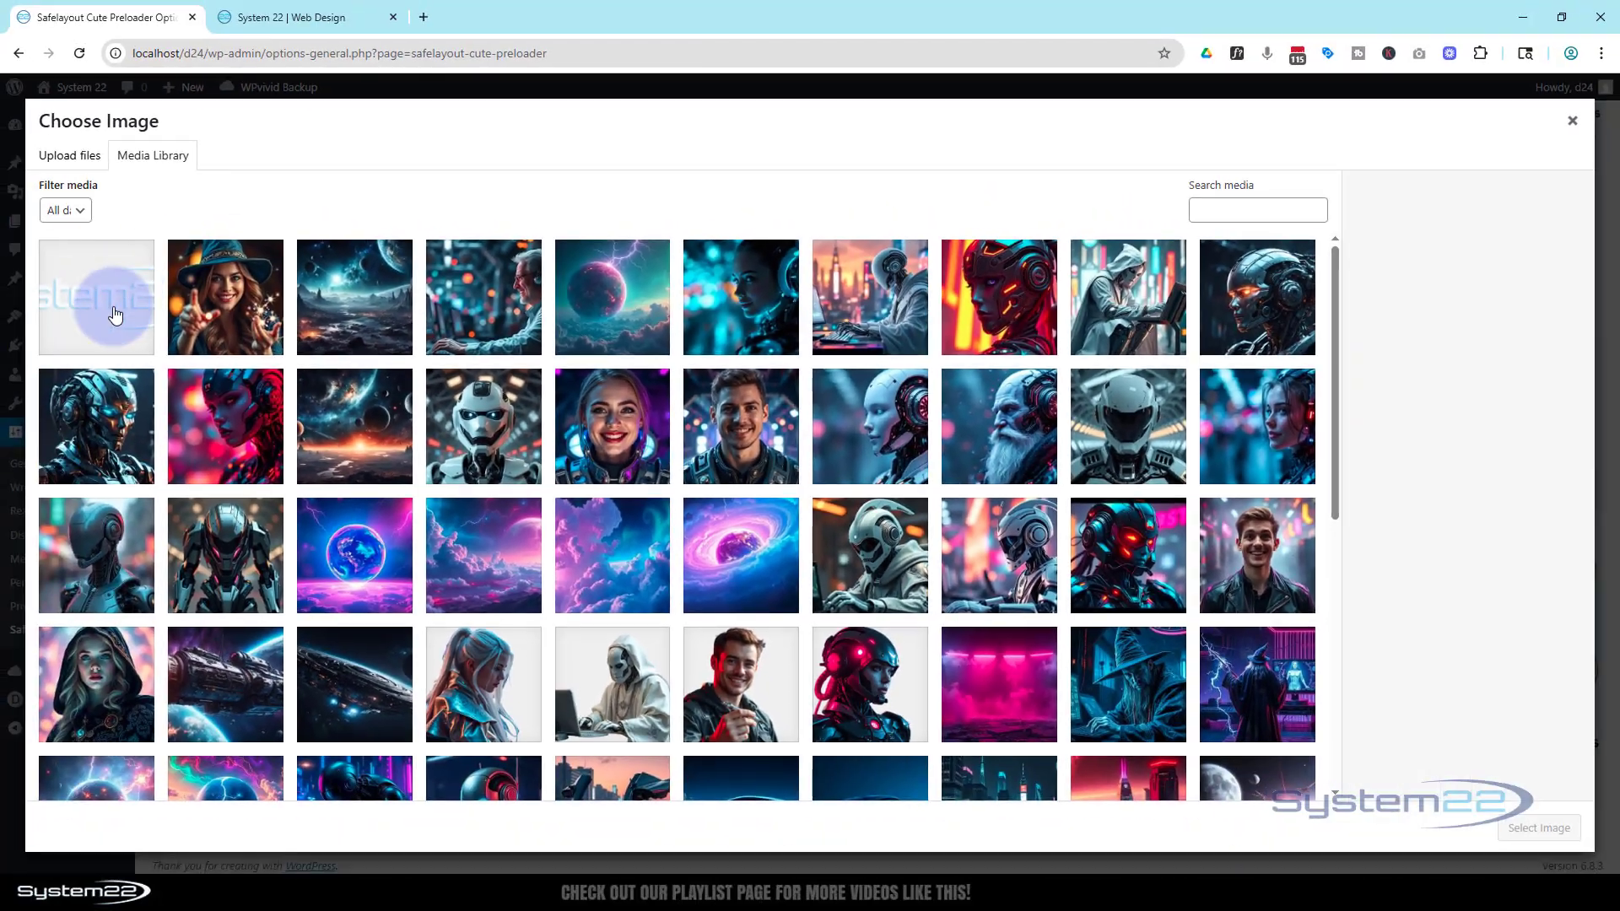
pyautogui.click(112, 311)
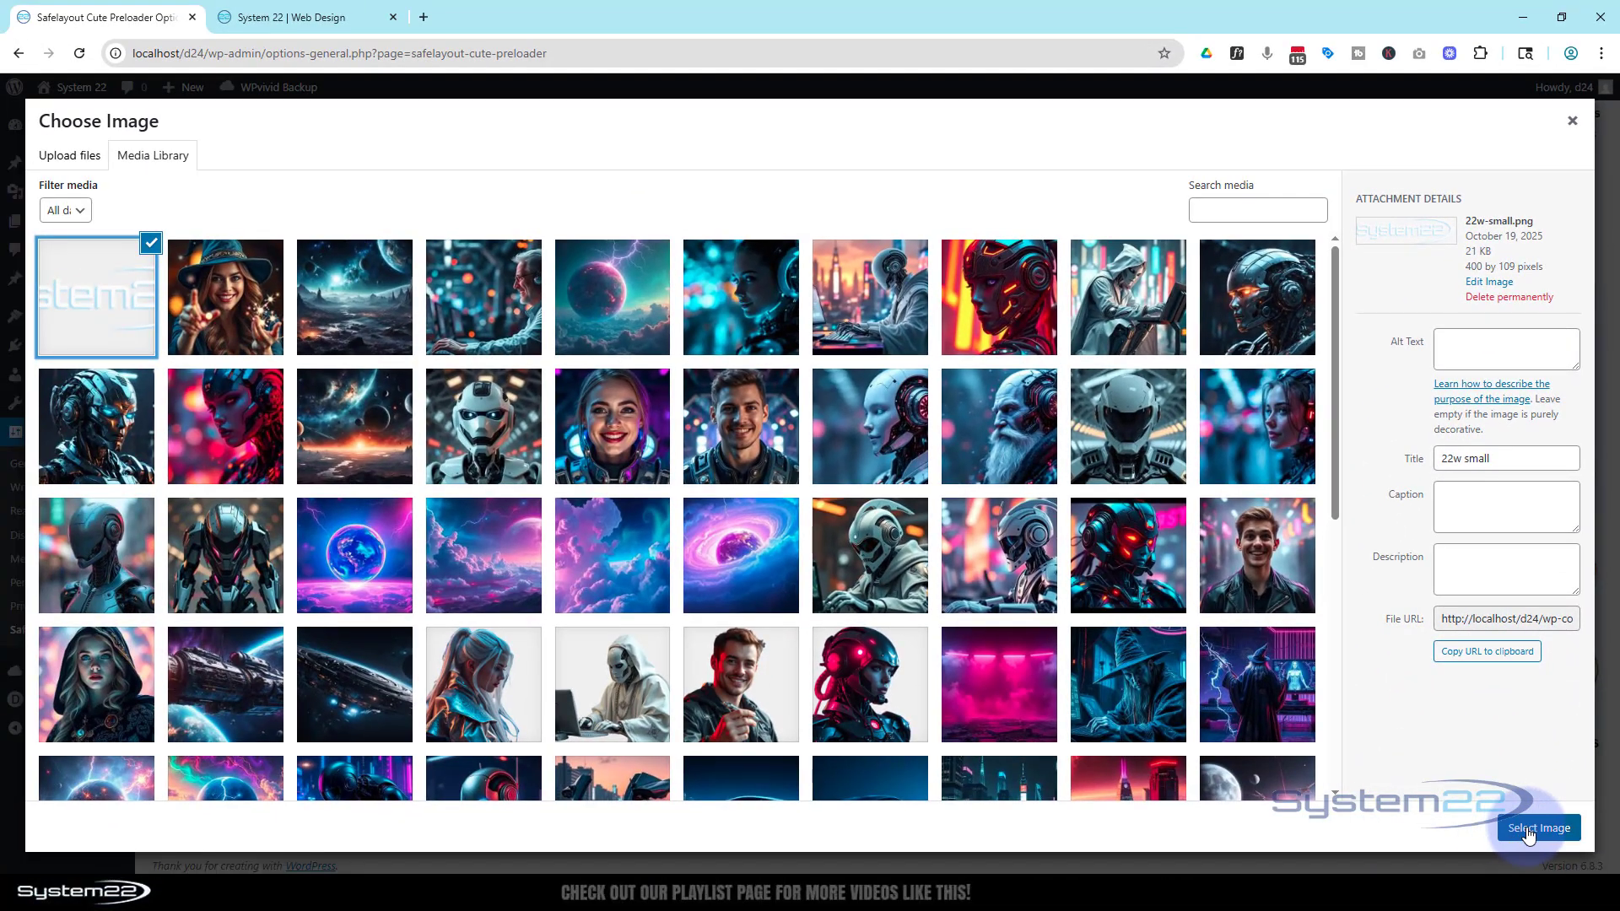
pyautogui.click(1530, 831)
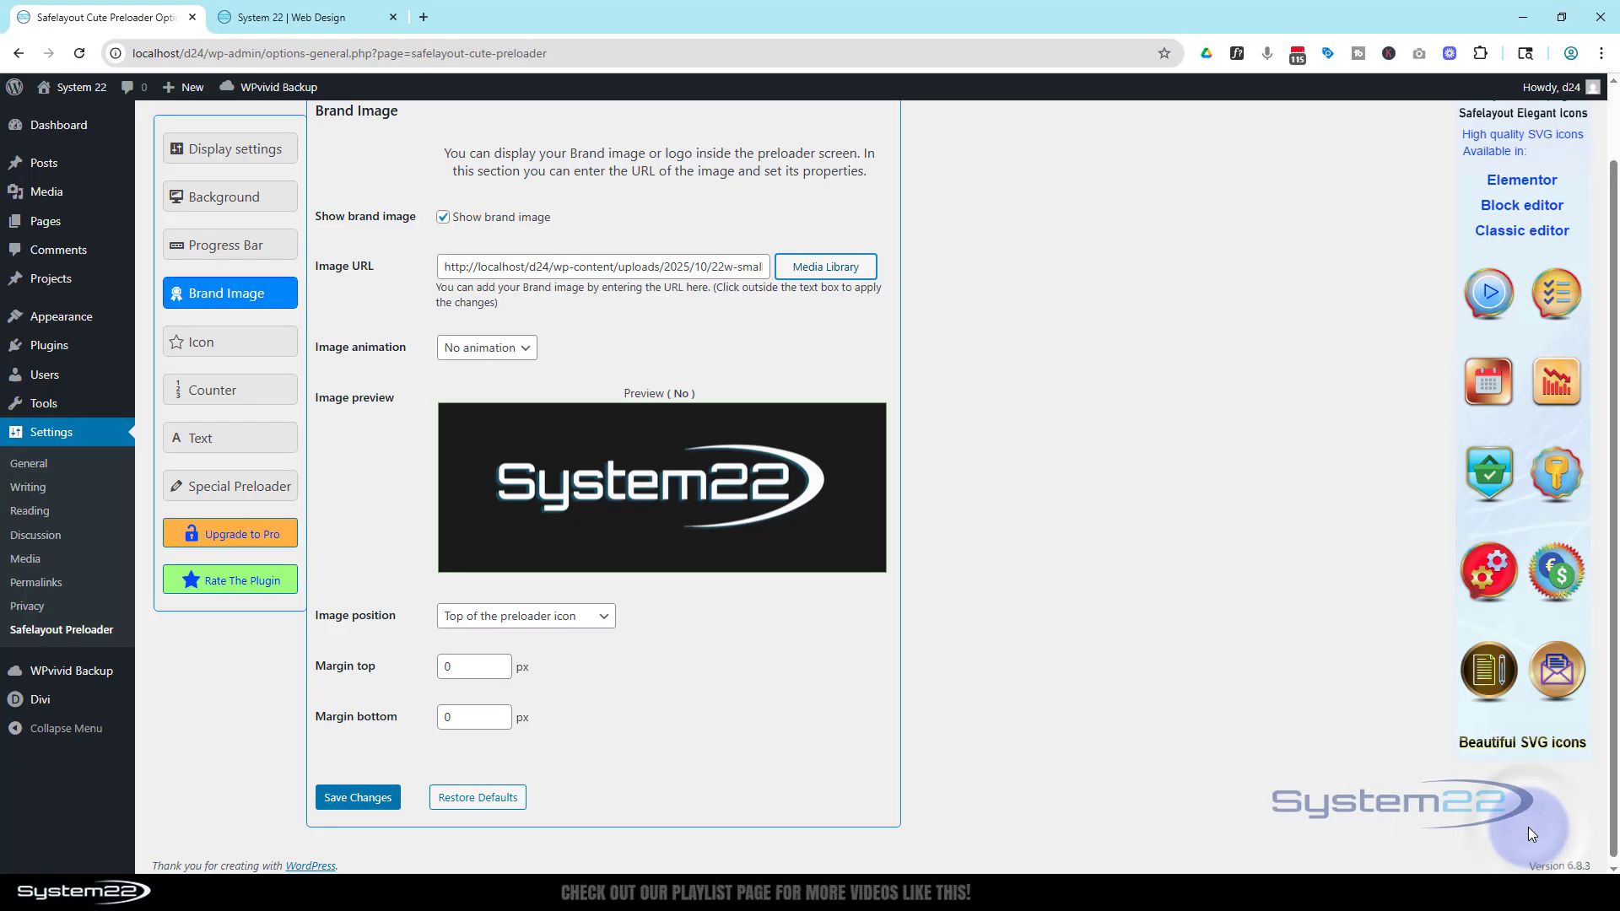
# - Try light move, flash, rotate 3D X and rotate 3D Y logo animations, settling on sheet
pyautogui.click(530, 356)
pyautogui.click(509, 391)
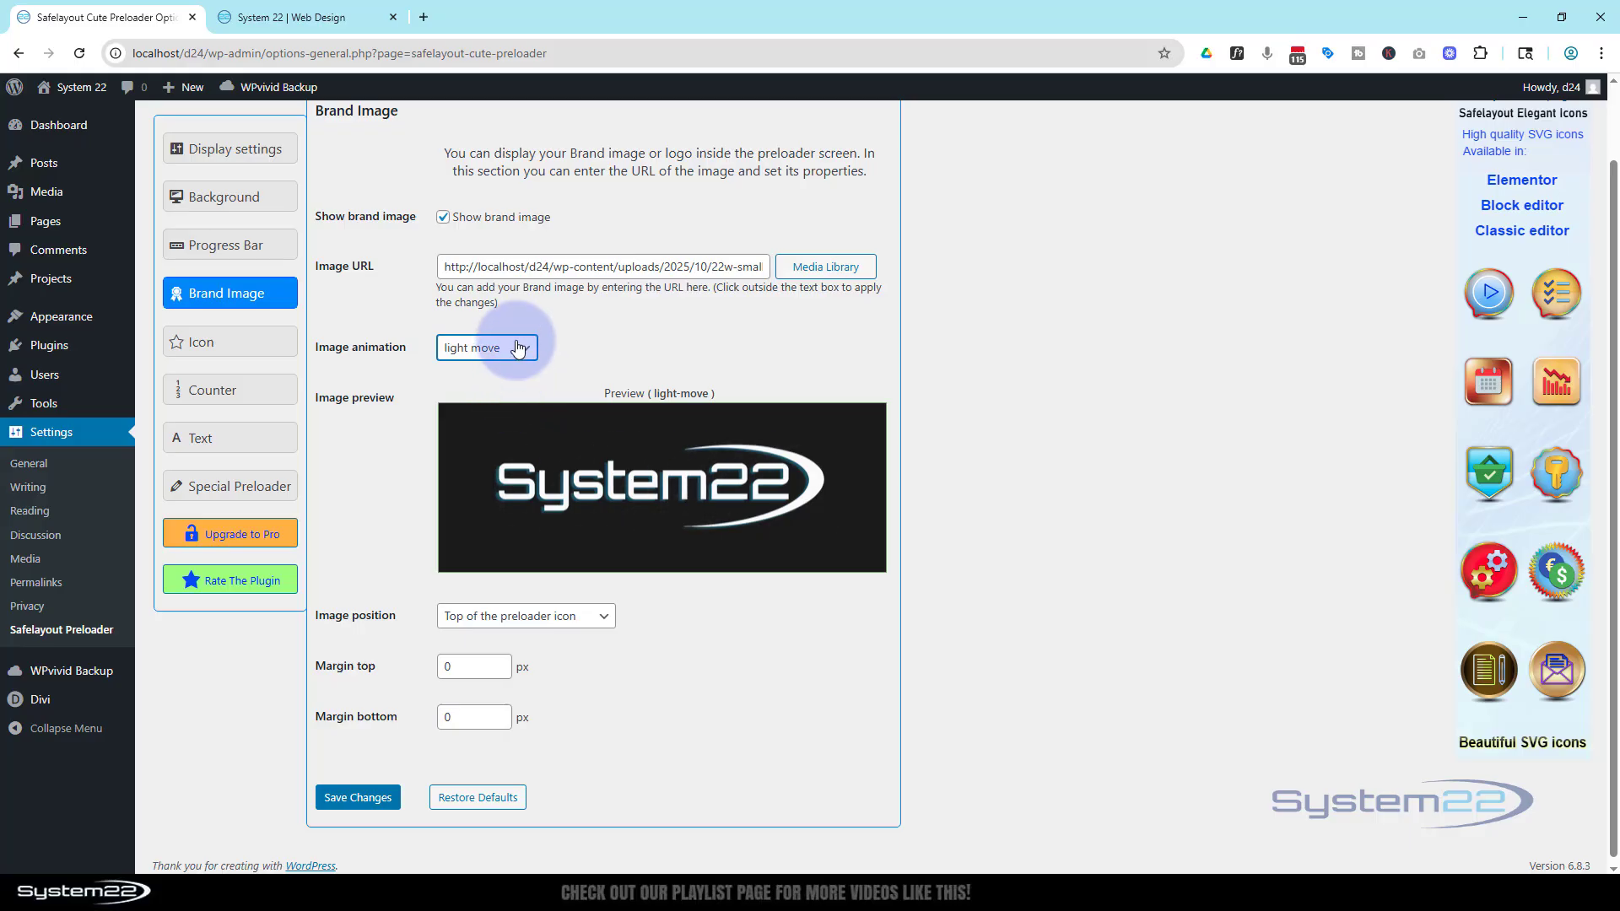
pyautogui.click(530, 354)
pyautogui.click(510, 418)
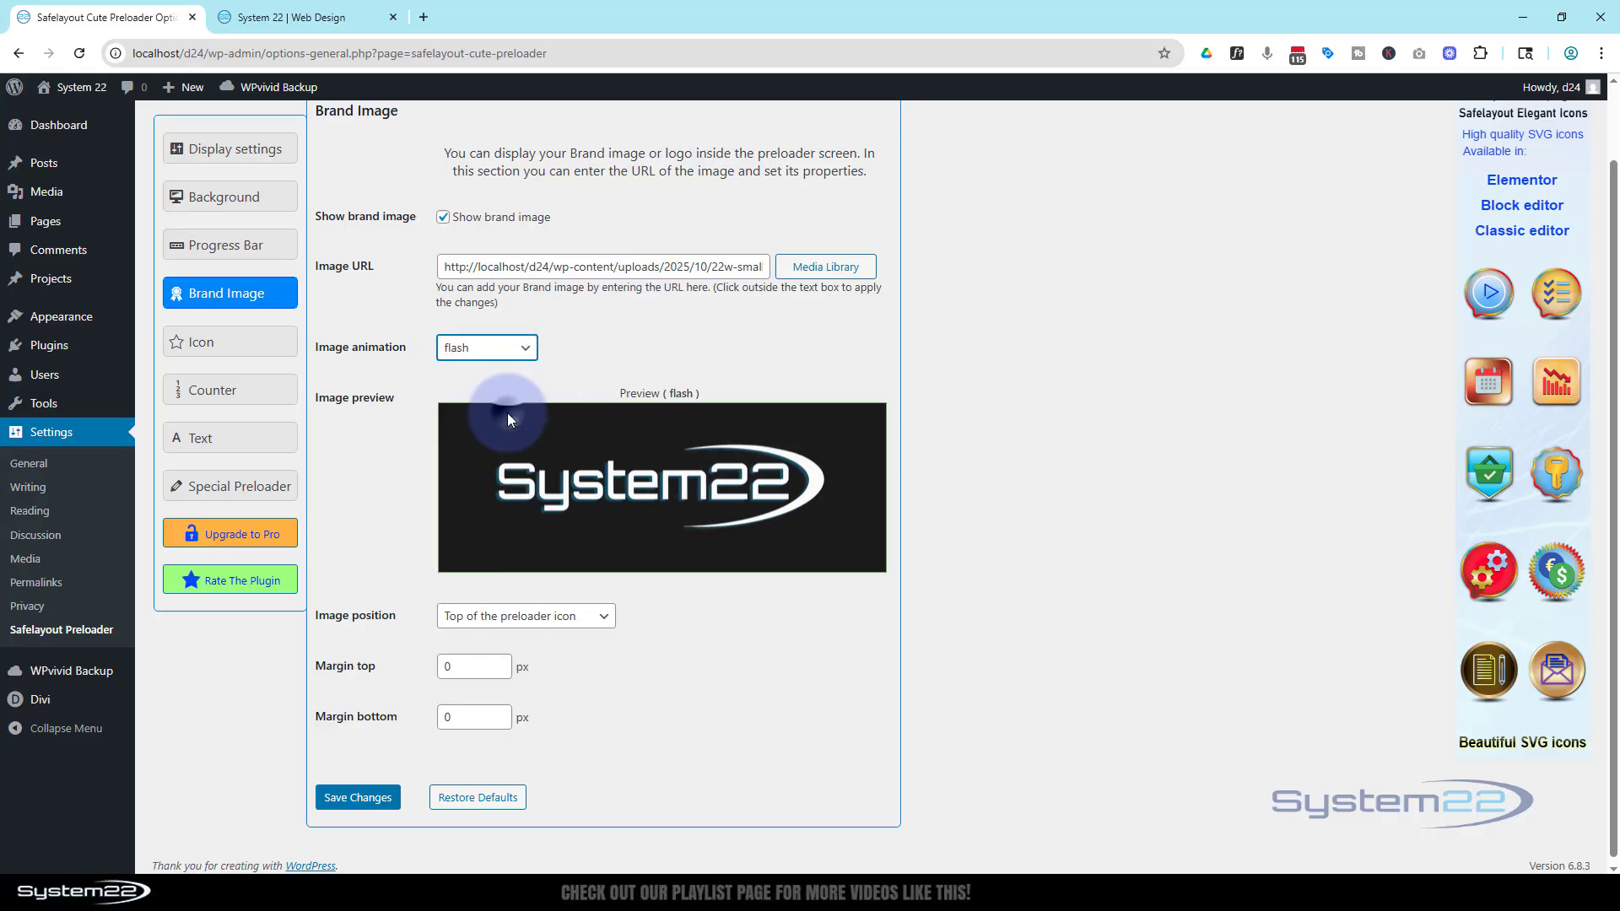
pyautogui.click(528, 354)
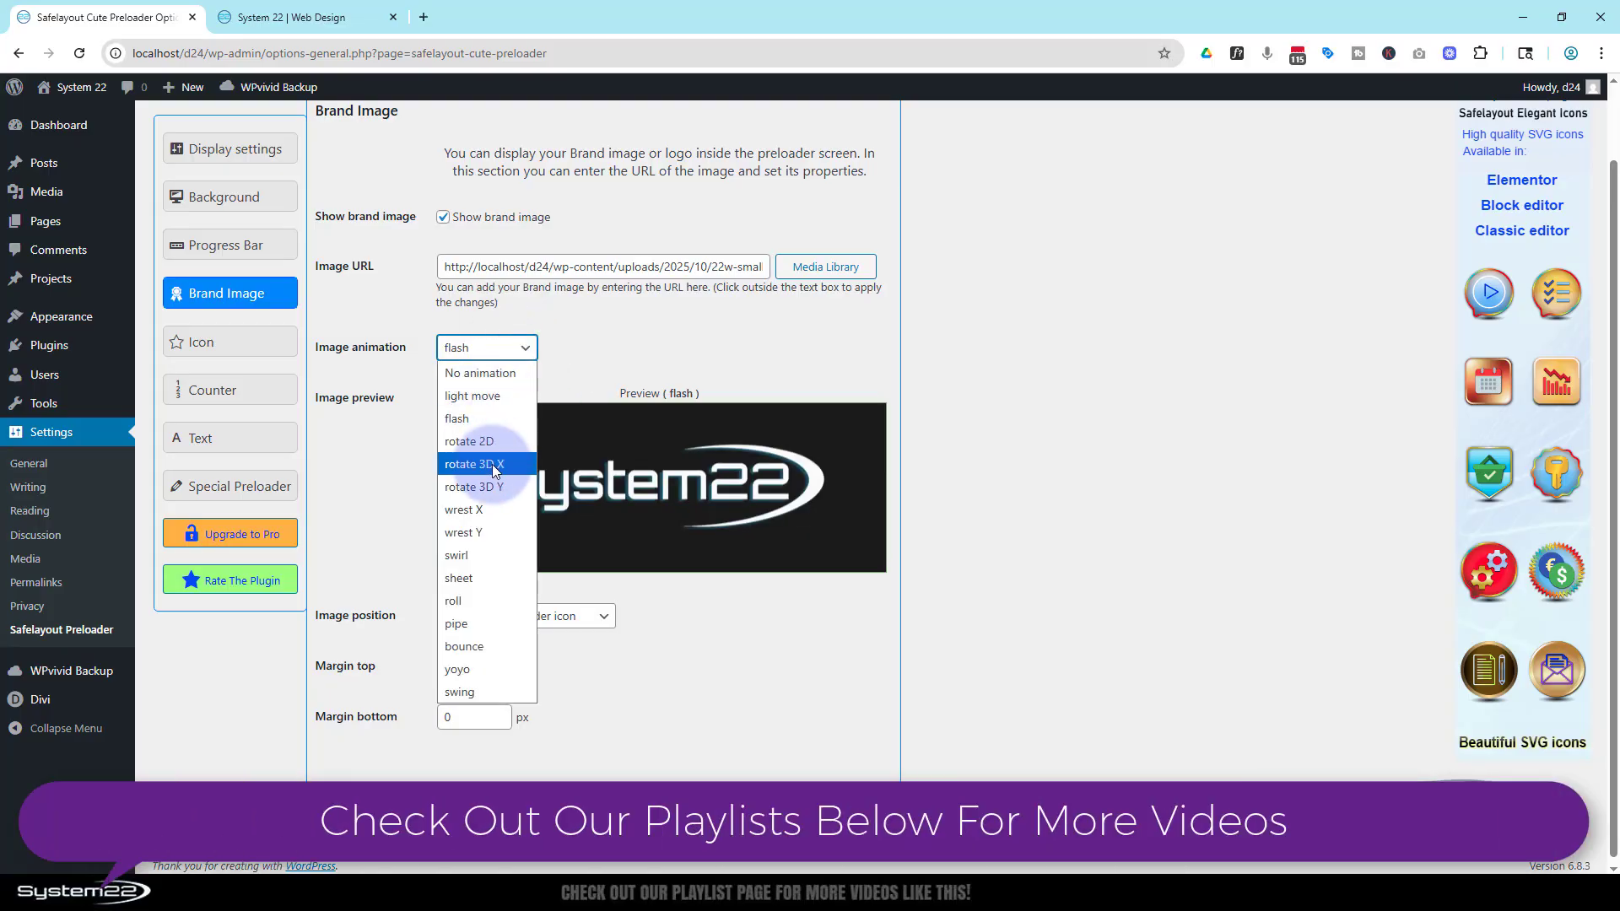
pyautogui.click(493, 464)
pyautogui.click(527, 354)
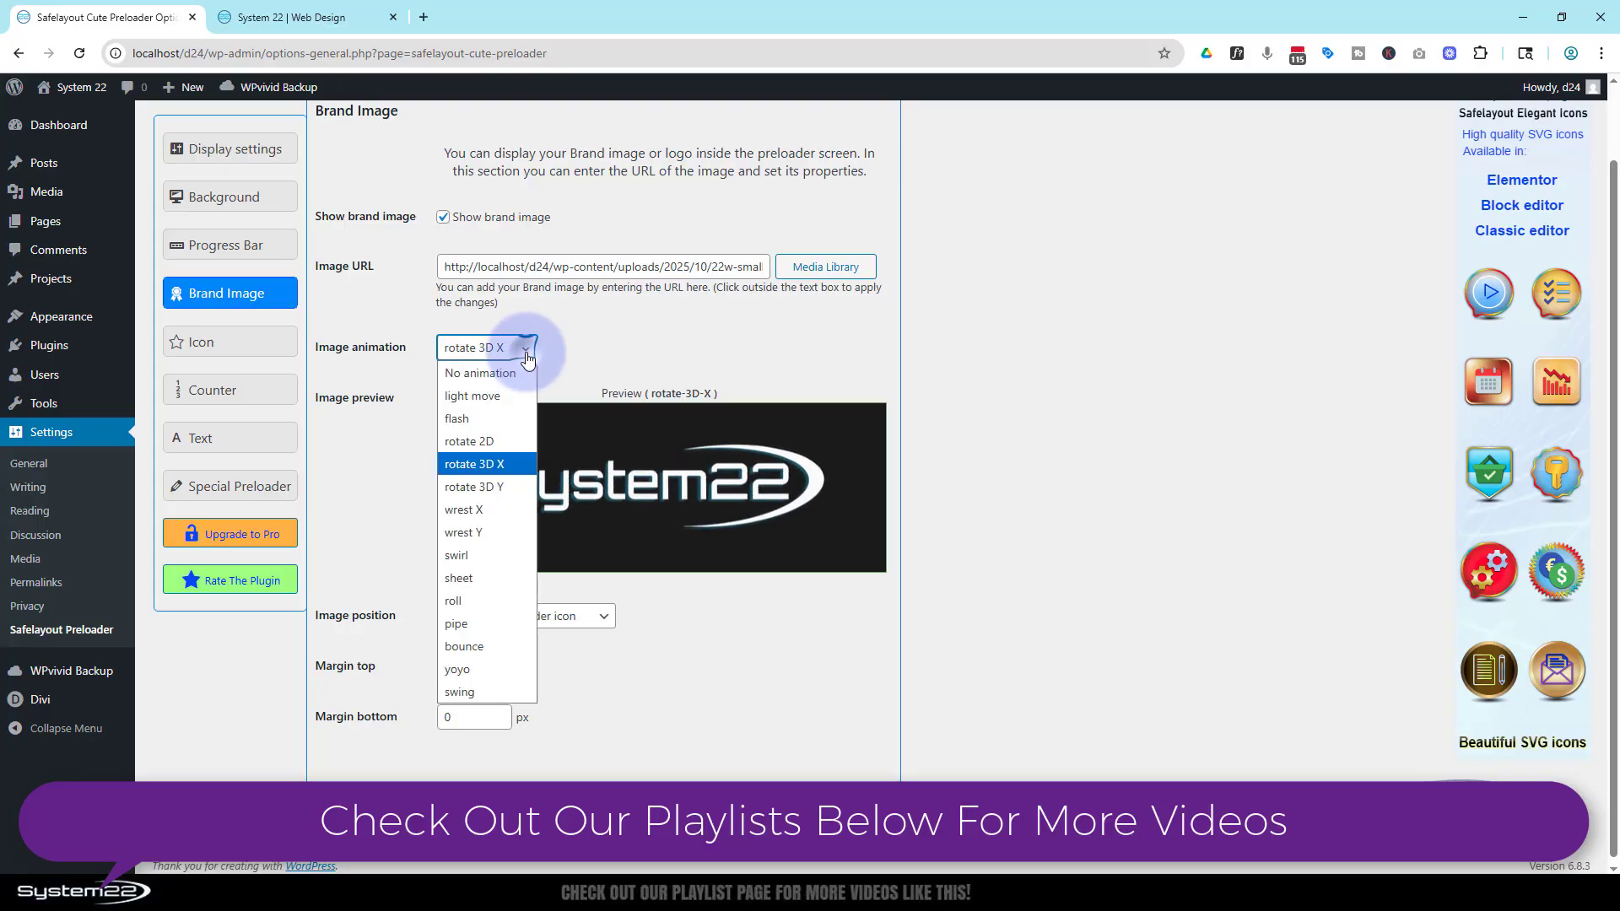
pyautogui.click(499, 488)
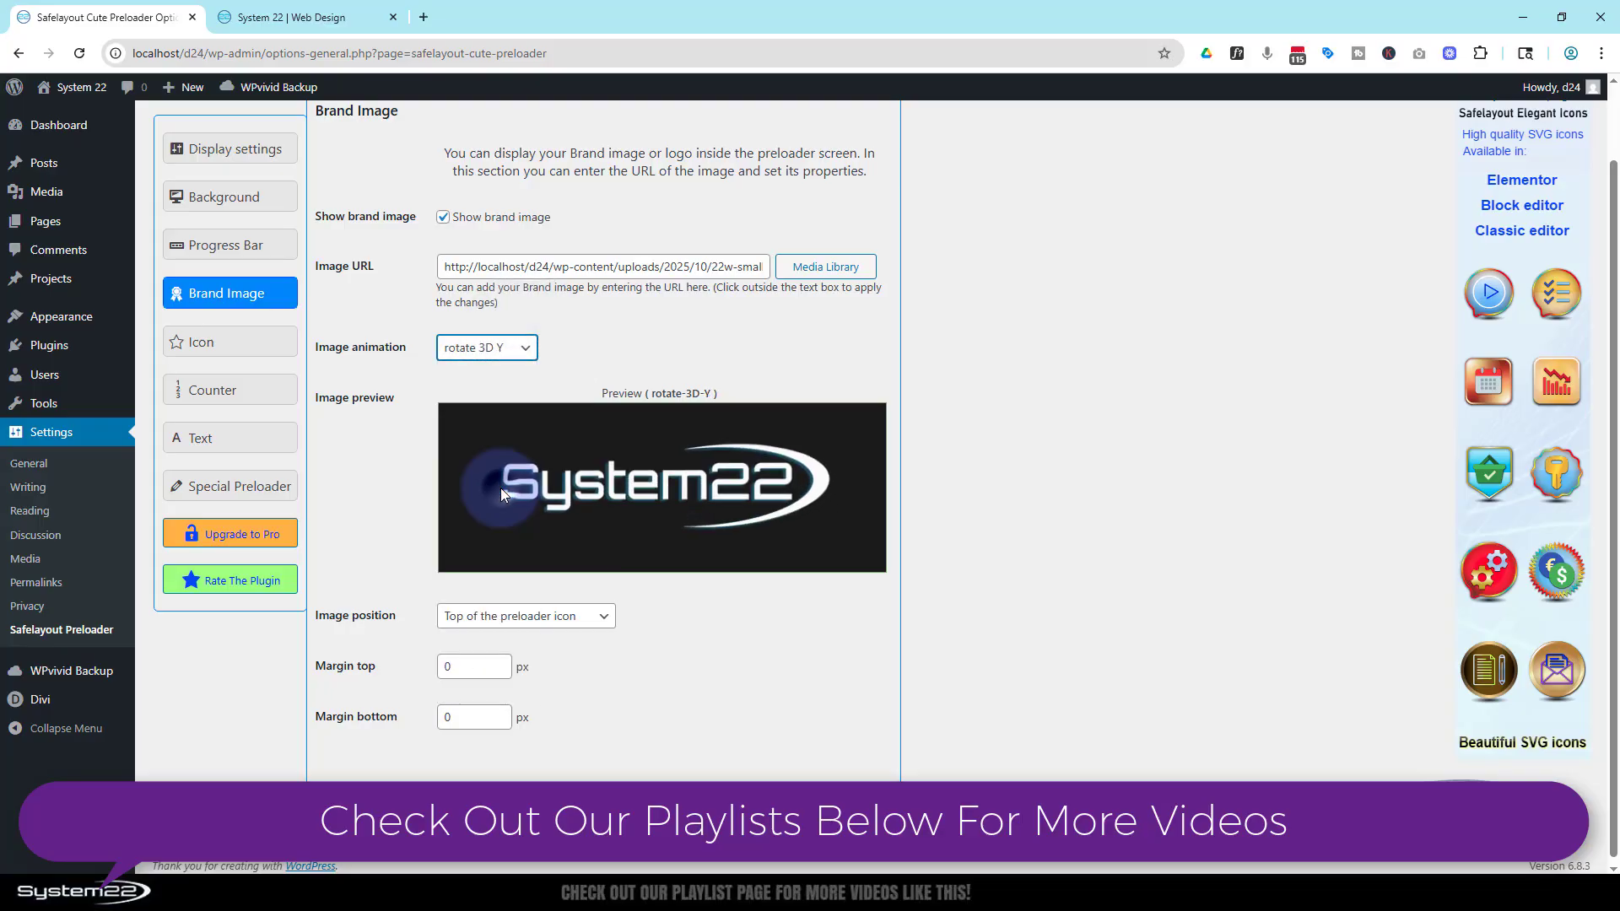
pyautogui.click(526, 351)
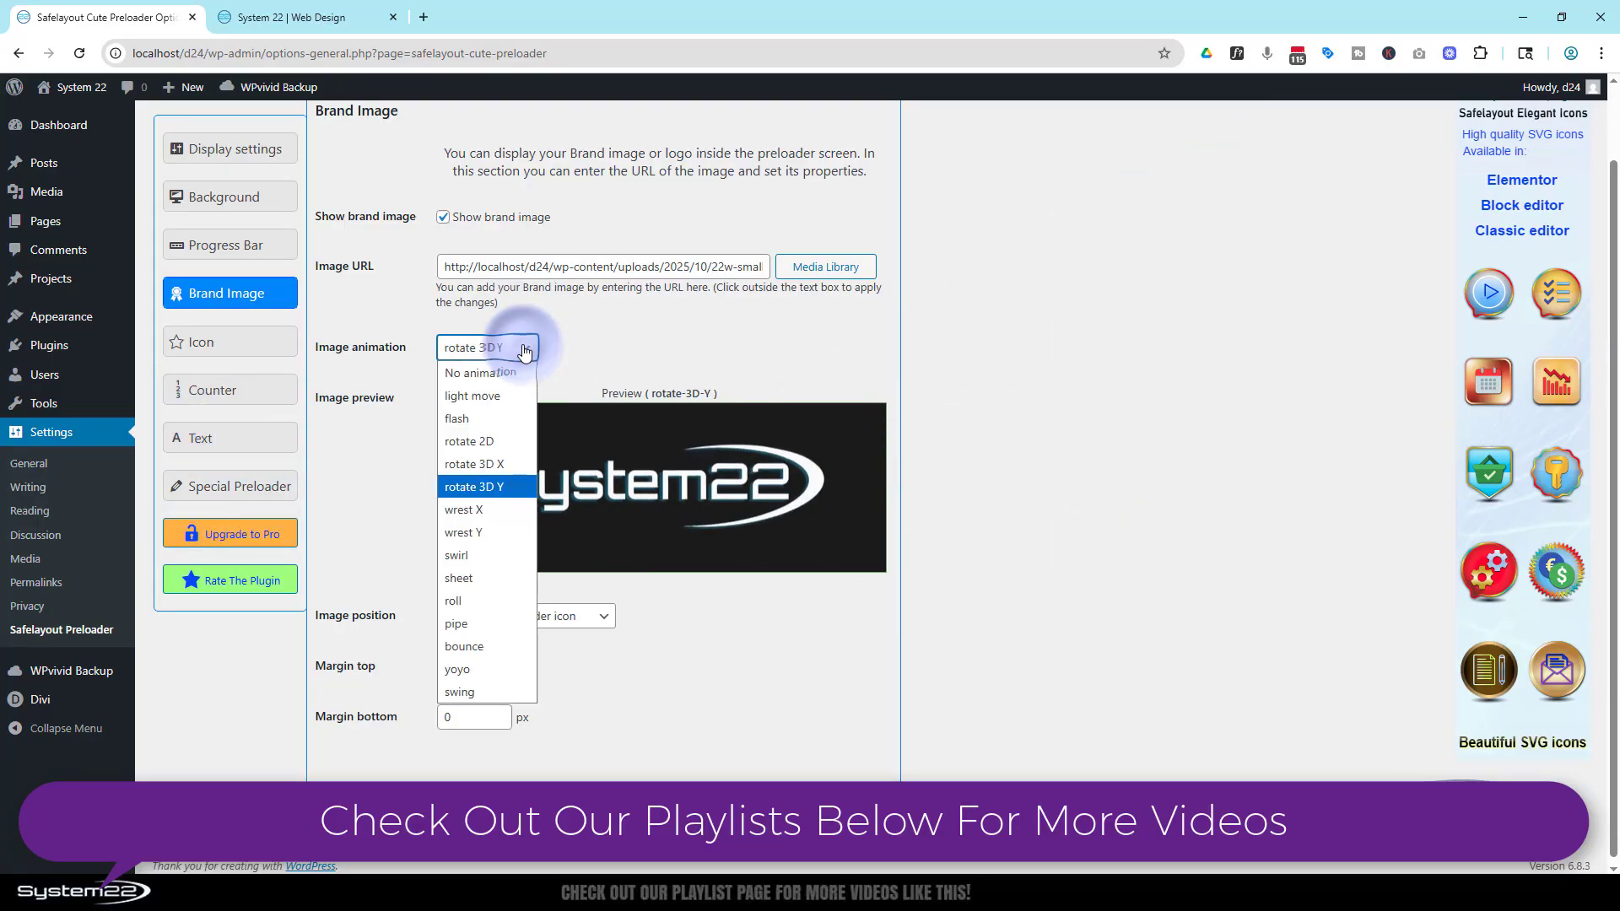
pyautogui.click(457, 580)
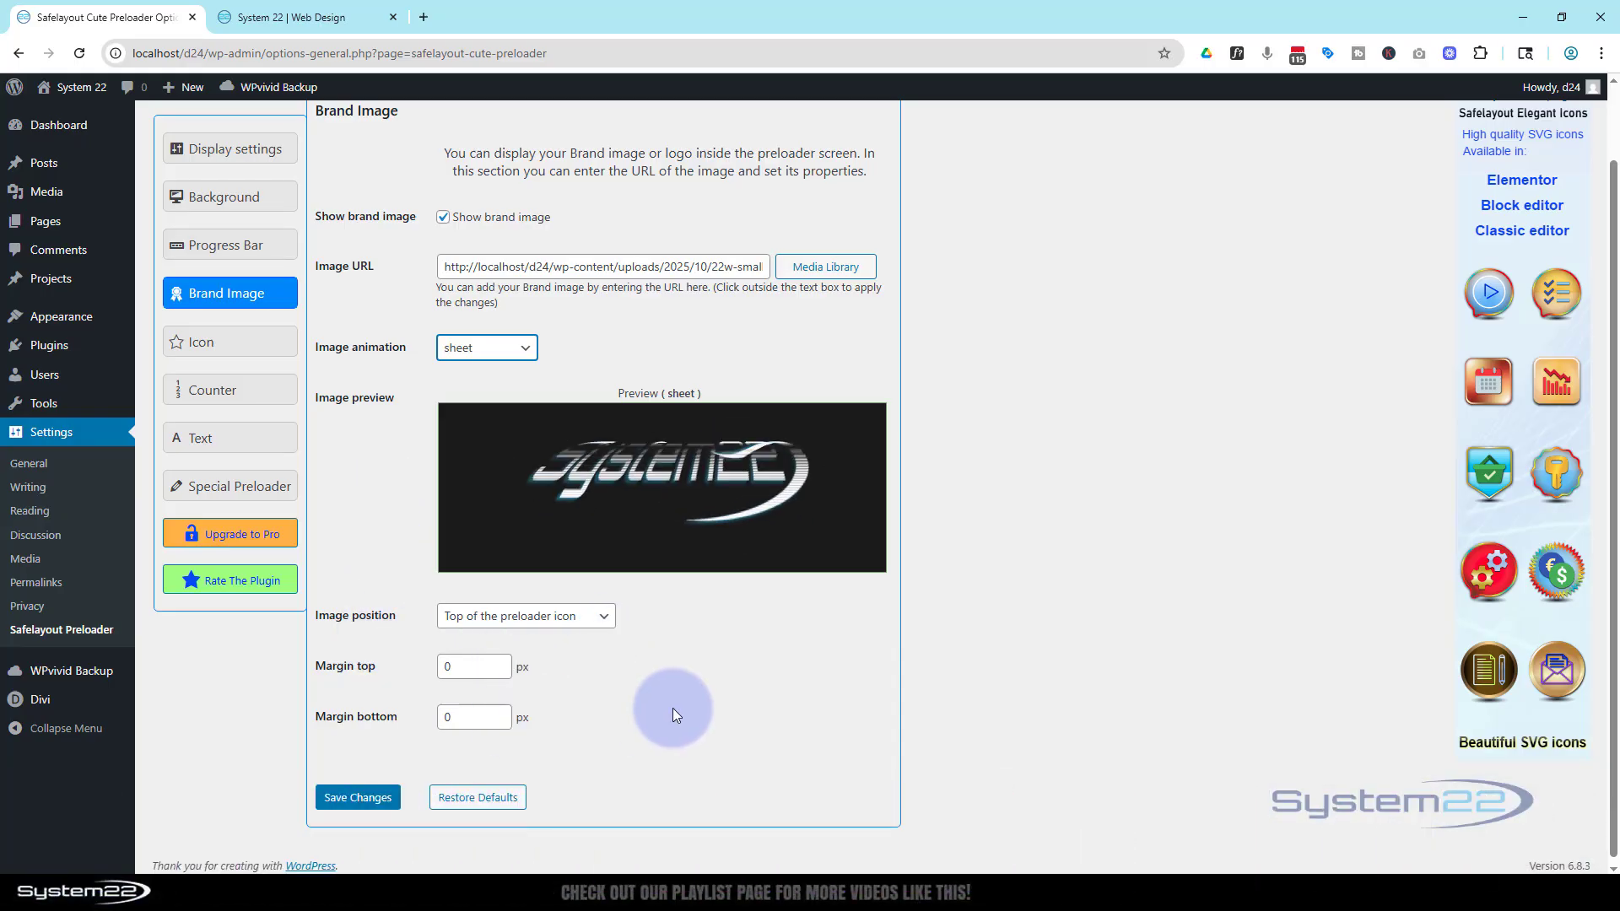
pyautogui.click(254, 351)
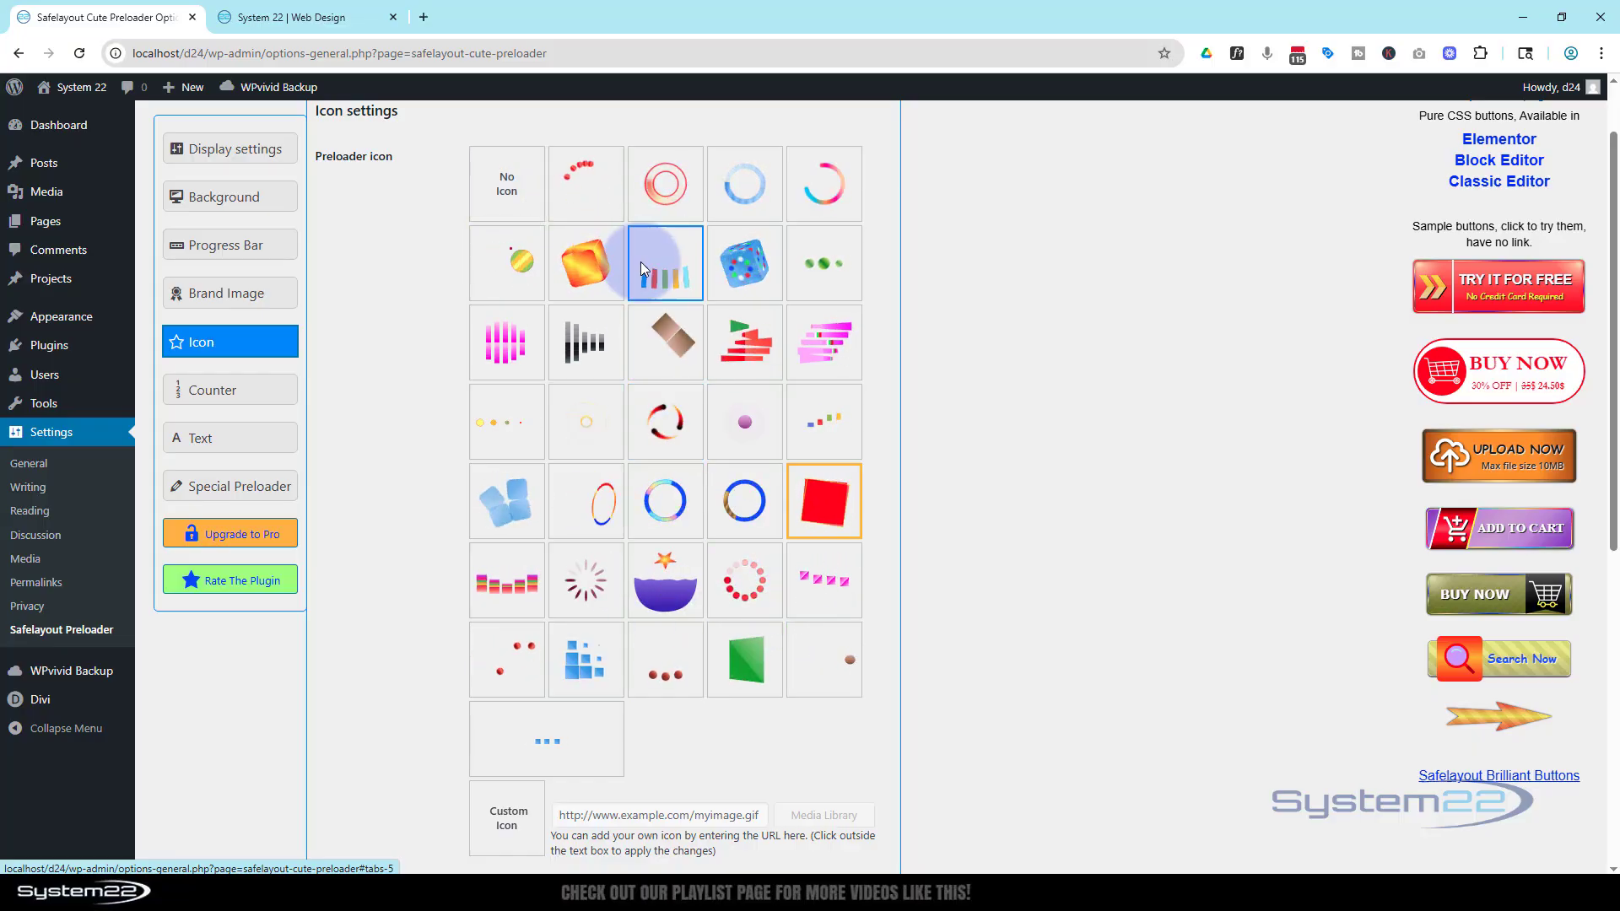
# - Choose No Icon for the preloader and turn off the loading percentage counter
pyautogui.scroll(-2, 743, 647)
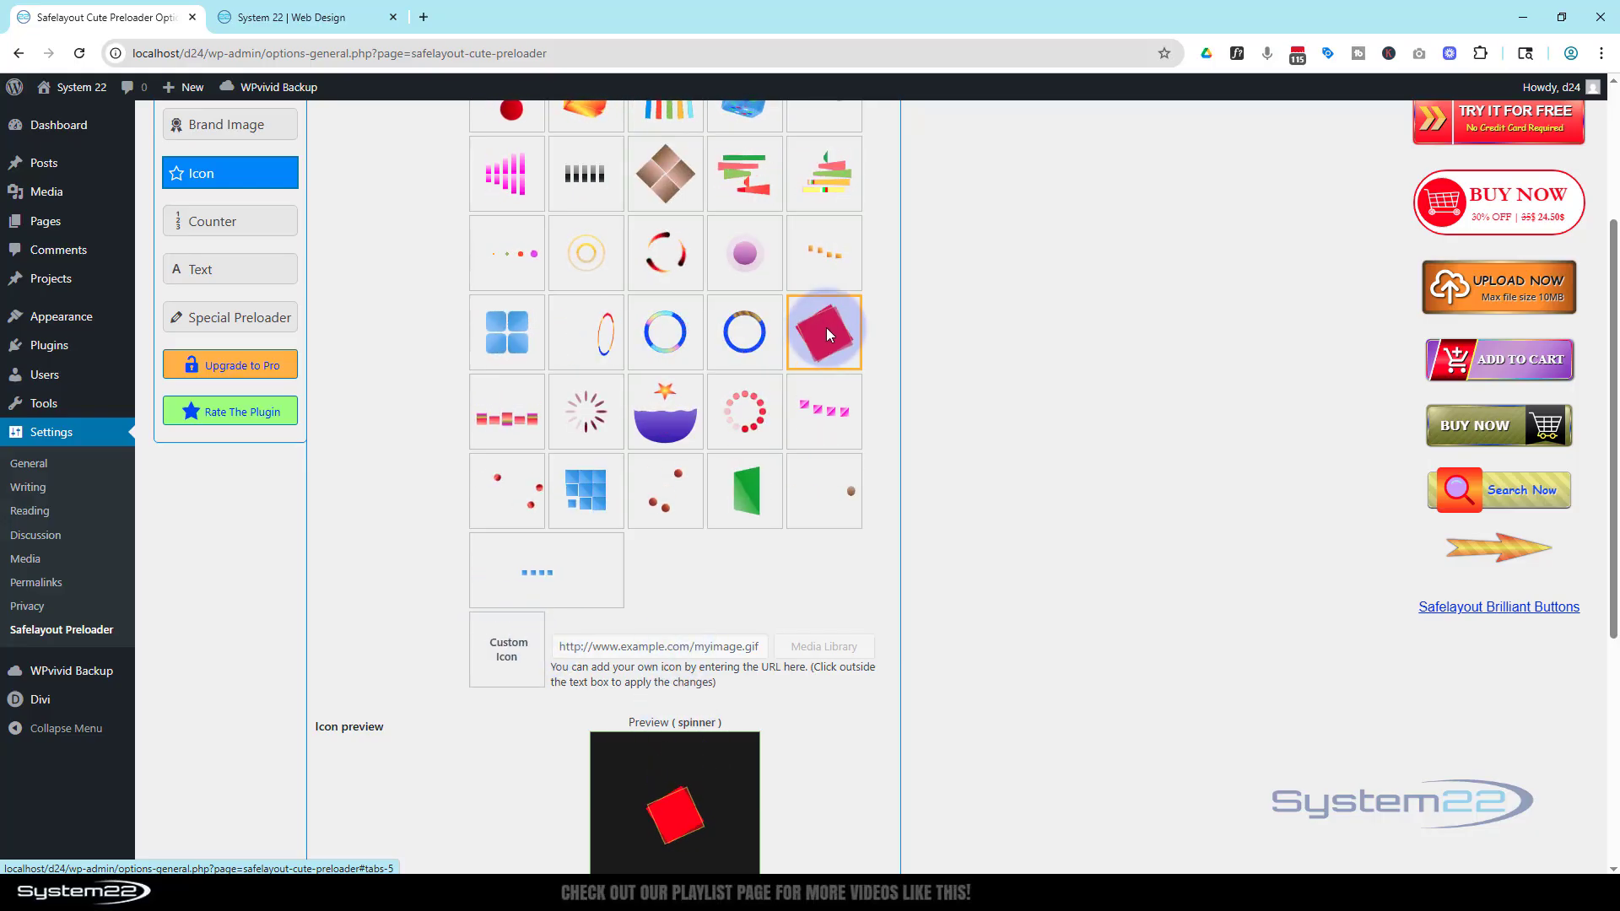
pyautogui.scroll(3, 651, 470)
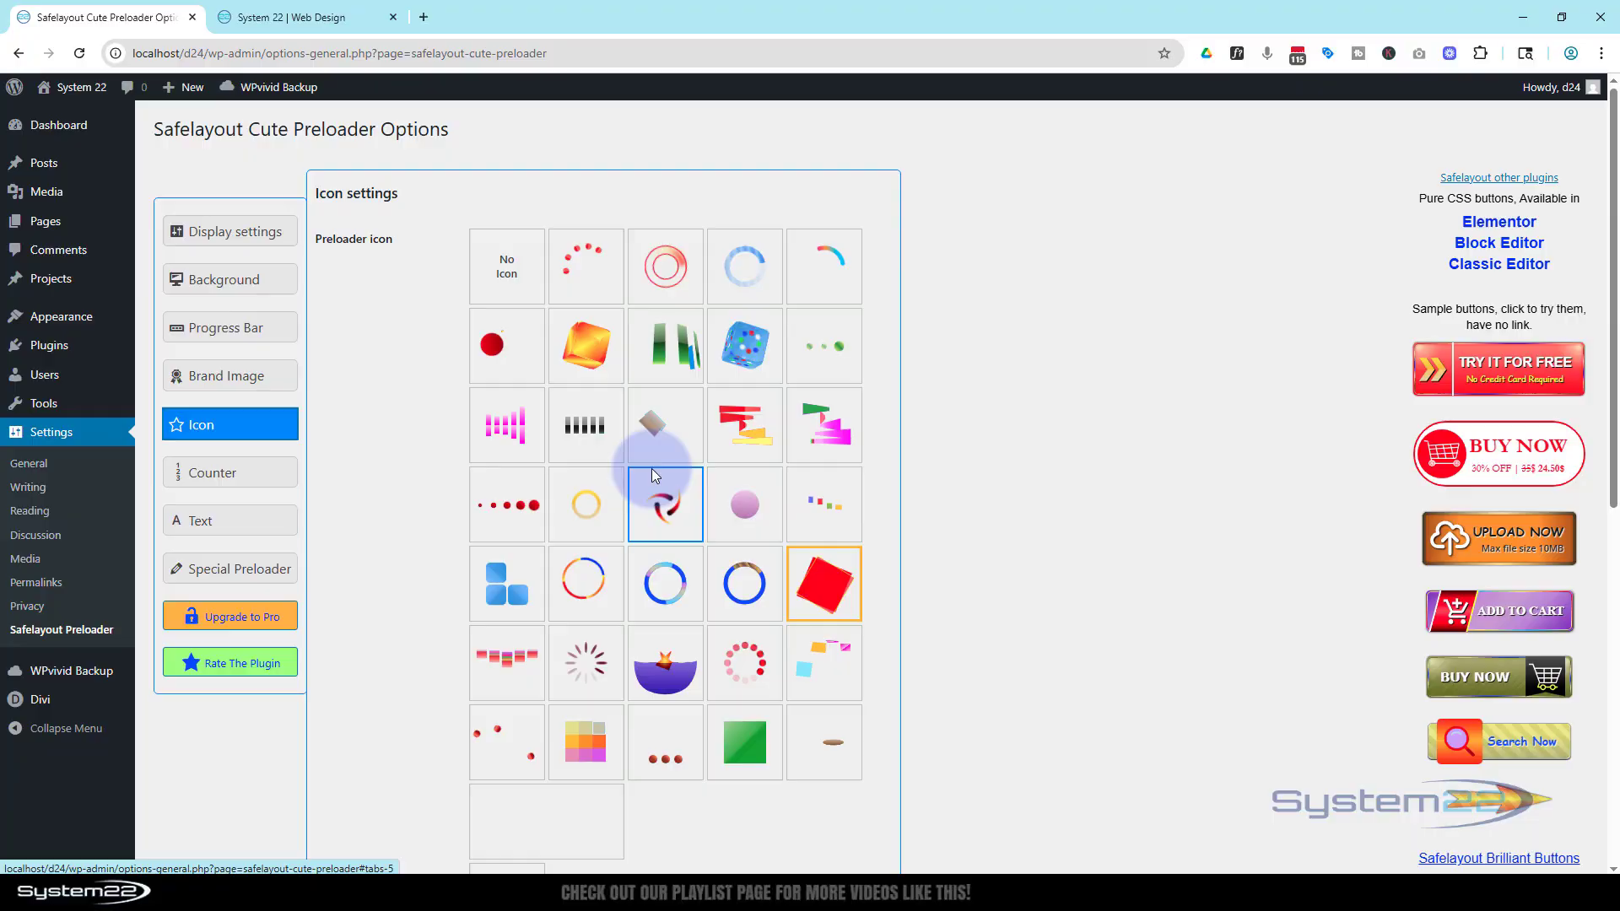
pyautogui.click(496, 262)
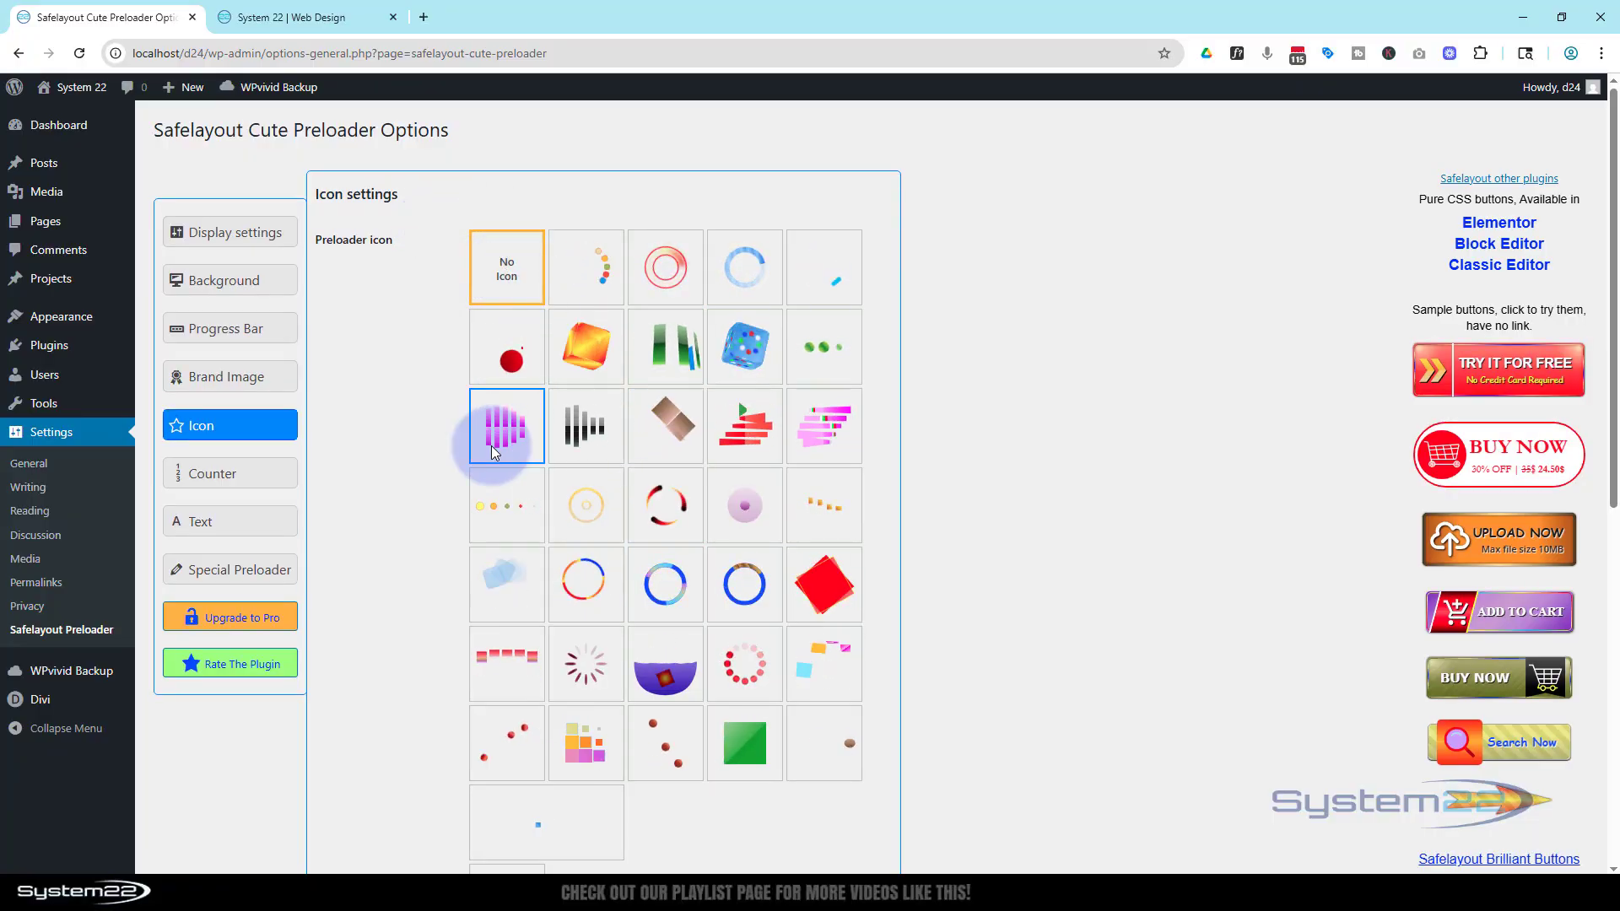
pyautogui.click(240, 478)
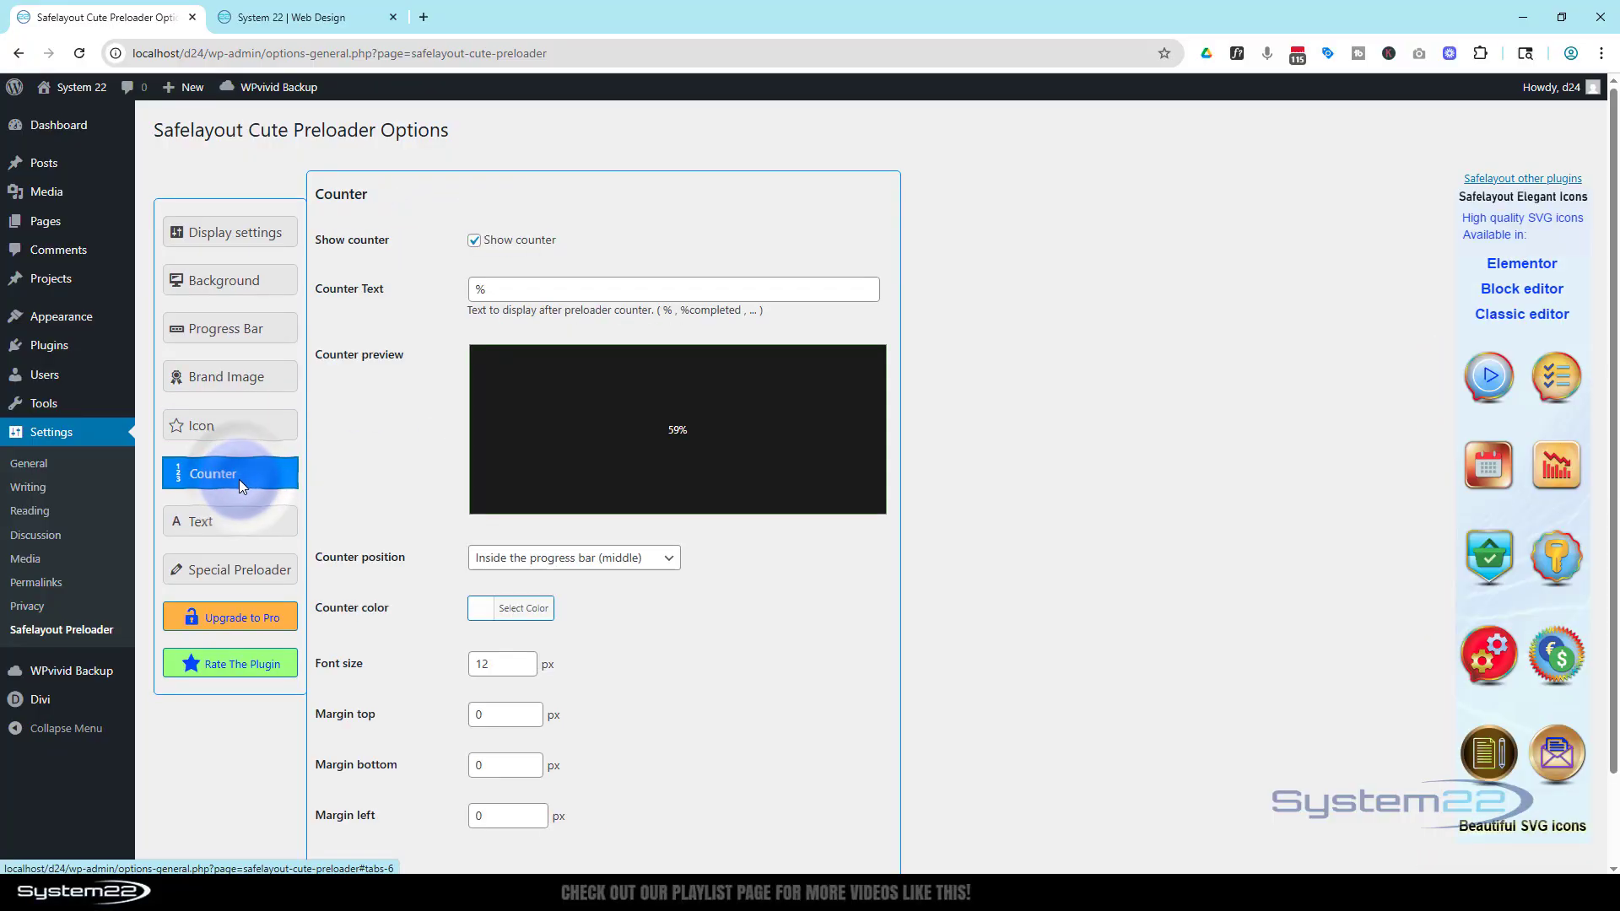
pyautogui.click(474, 241)
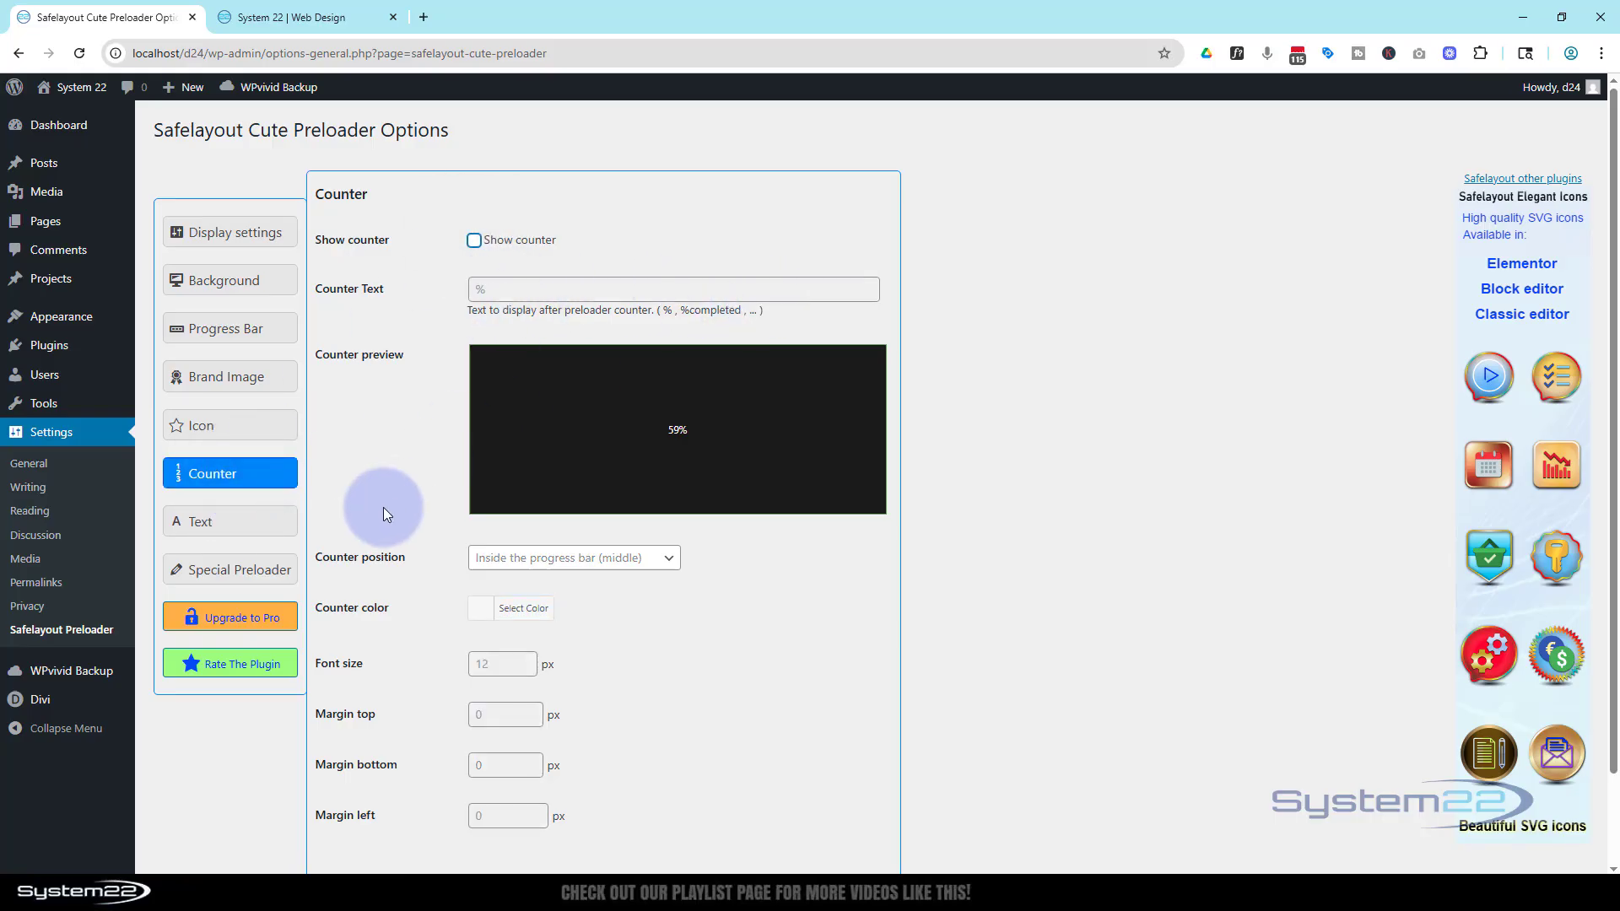
# - Untick Show text to hide the Loading text beneath the preloader
pyautogui.scroll(-1, 396, 484)
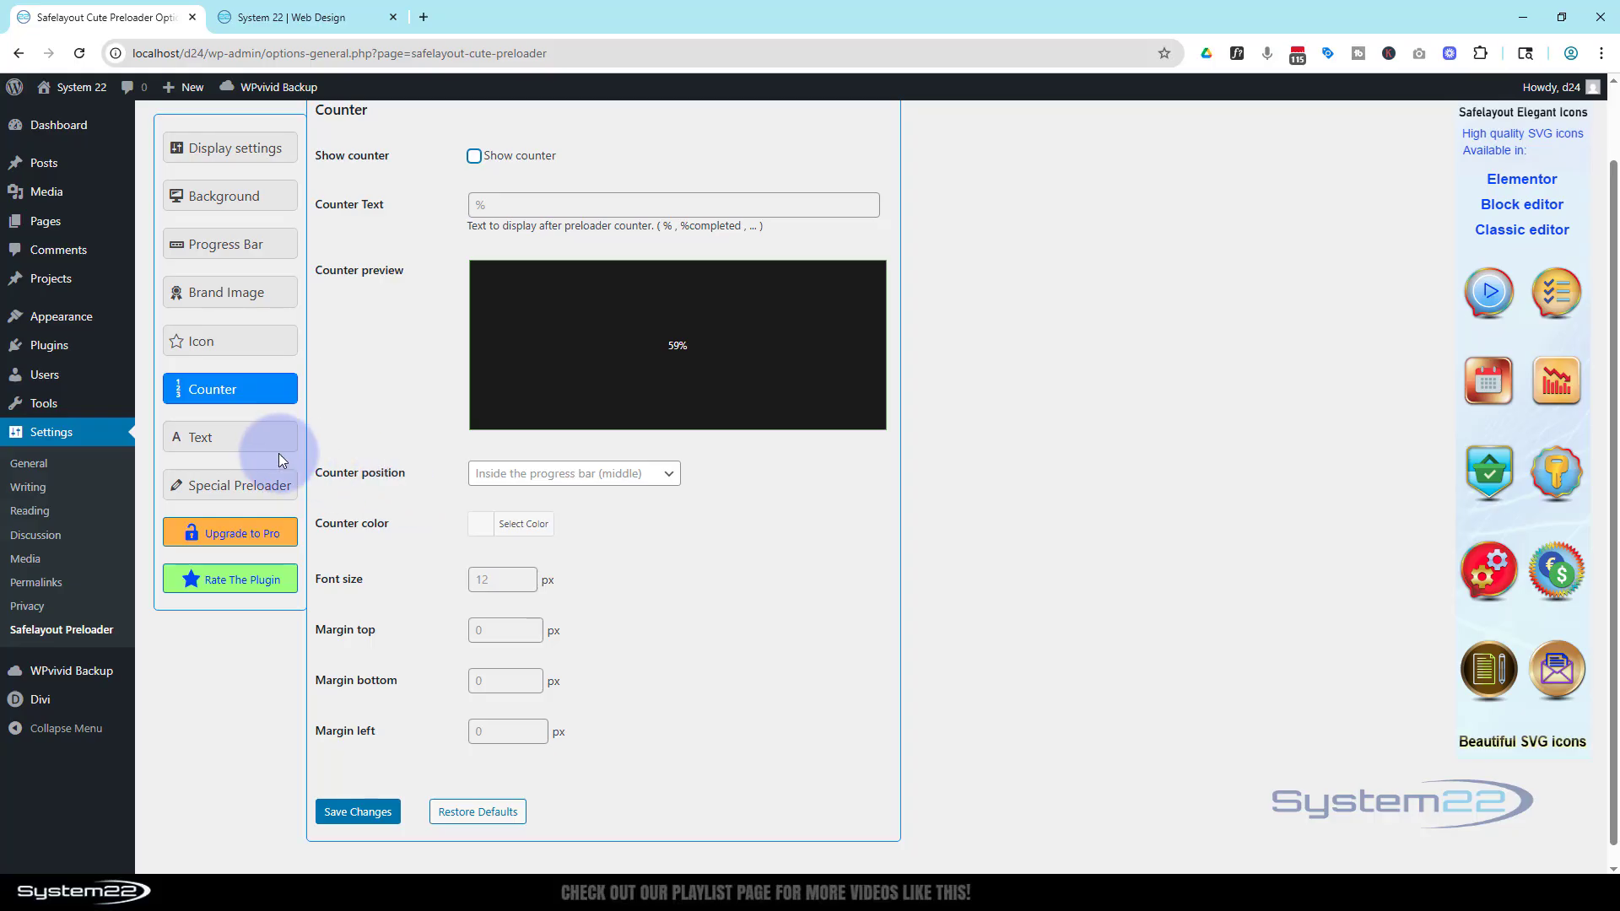
pyautogui.click(253, 441)
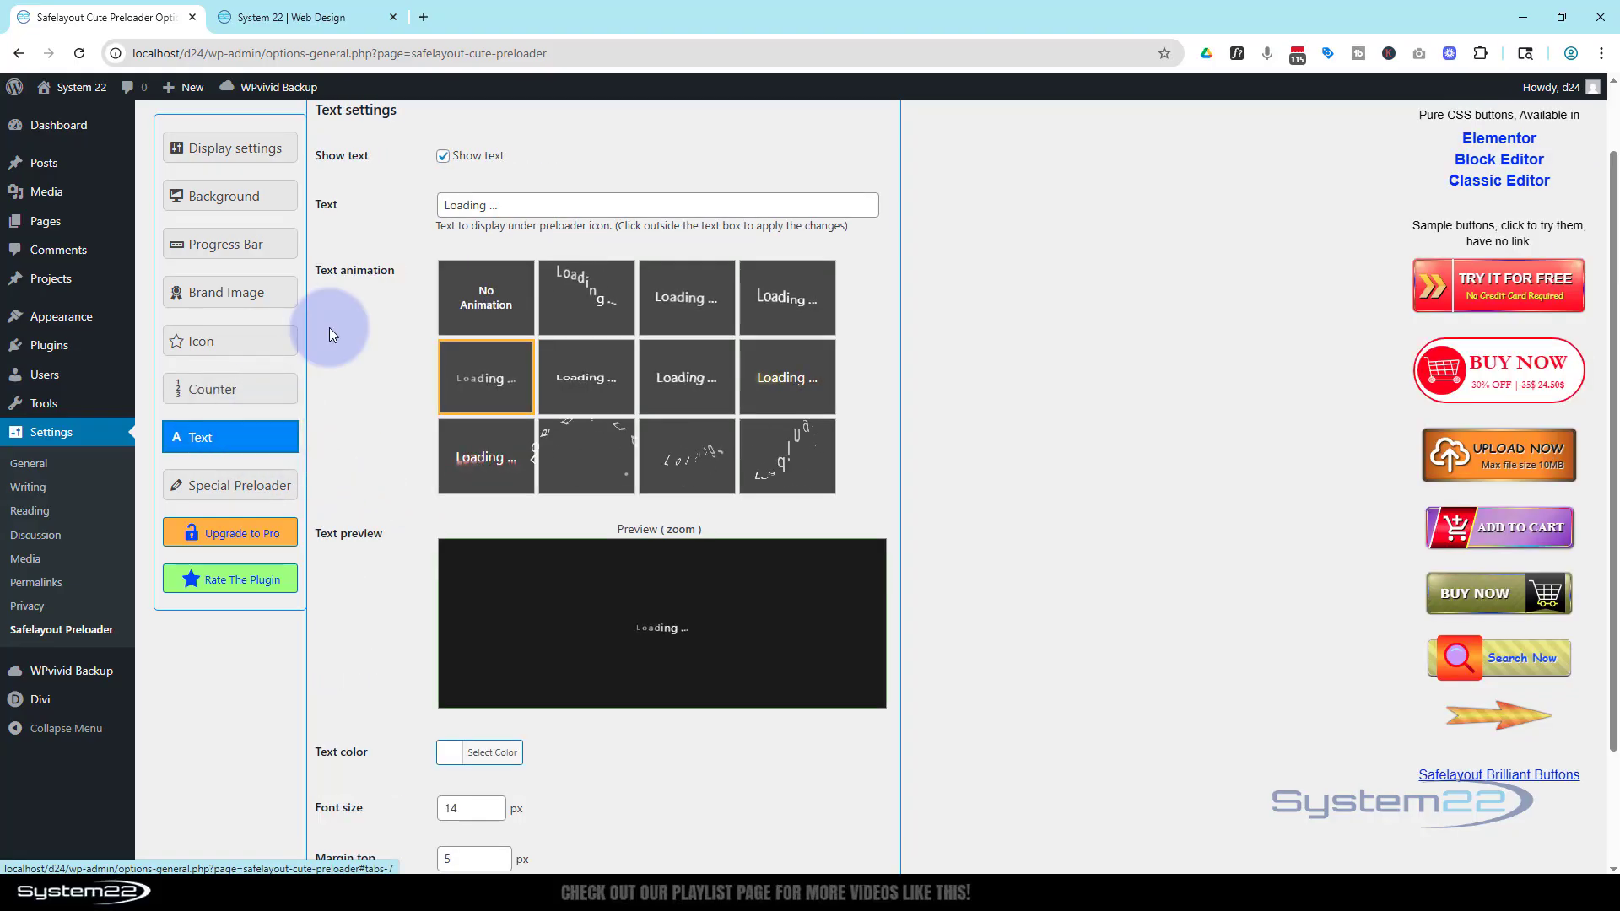
pyautogui.click(443, 156)
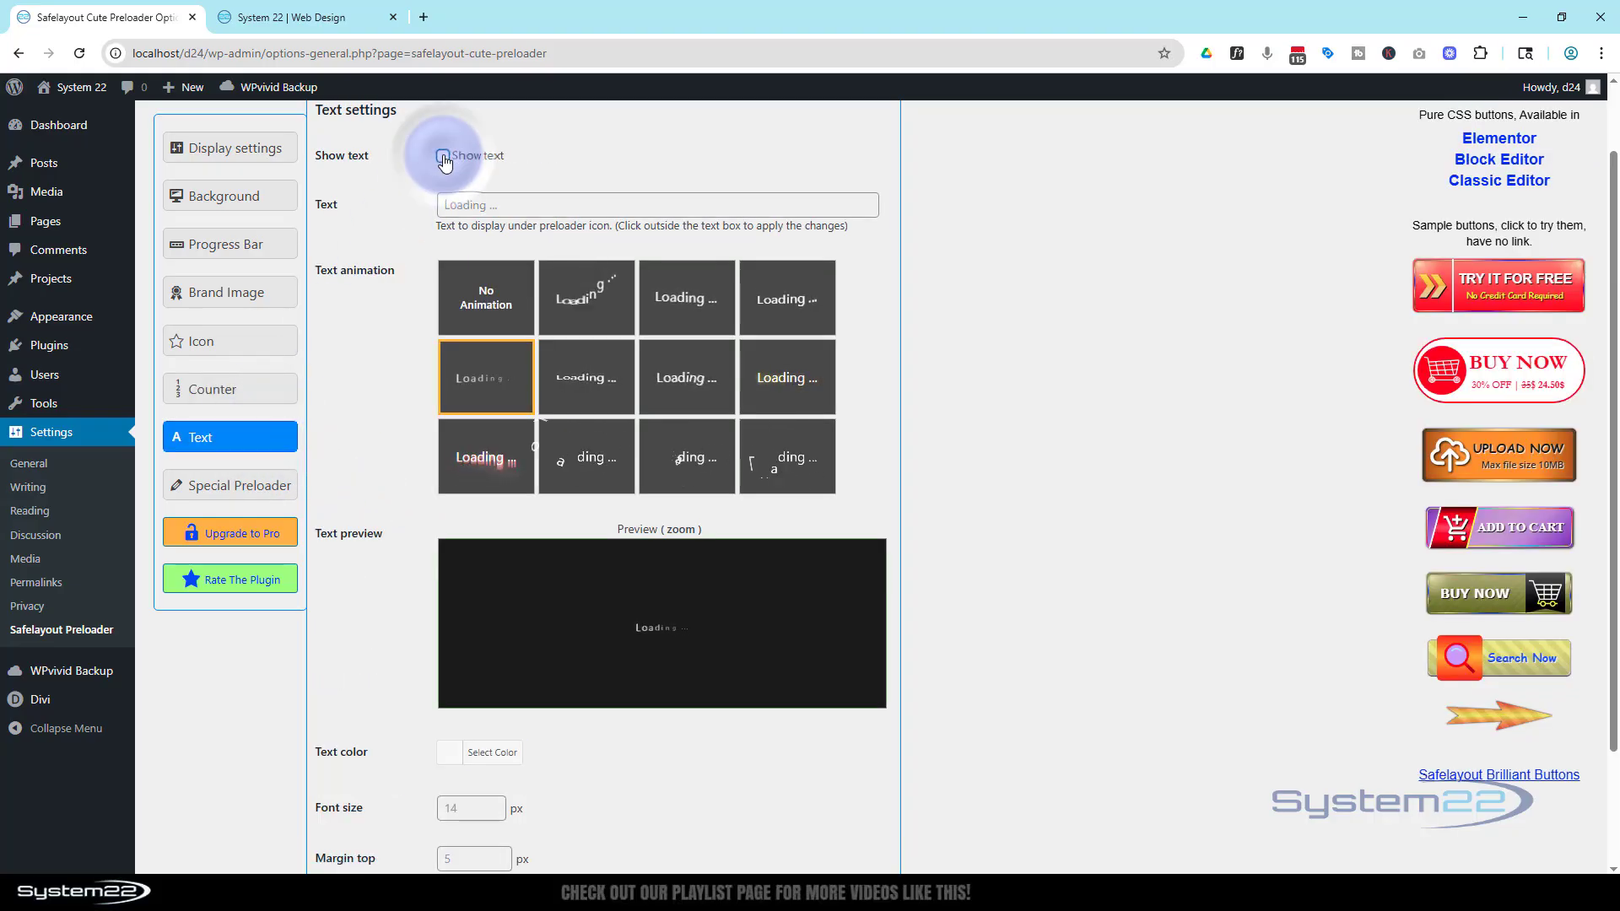
pyautogui.click(245, 485)
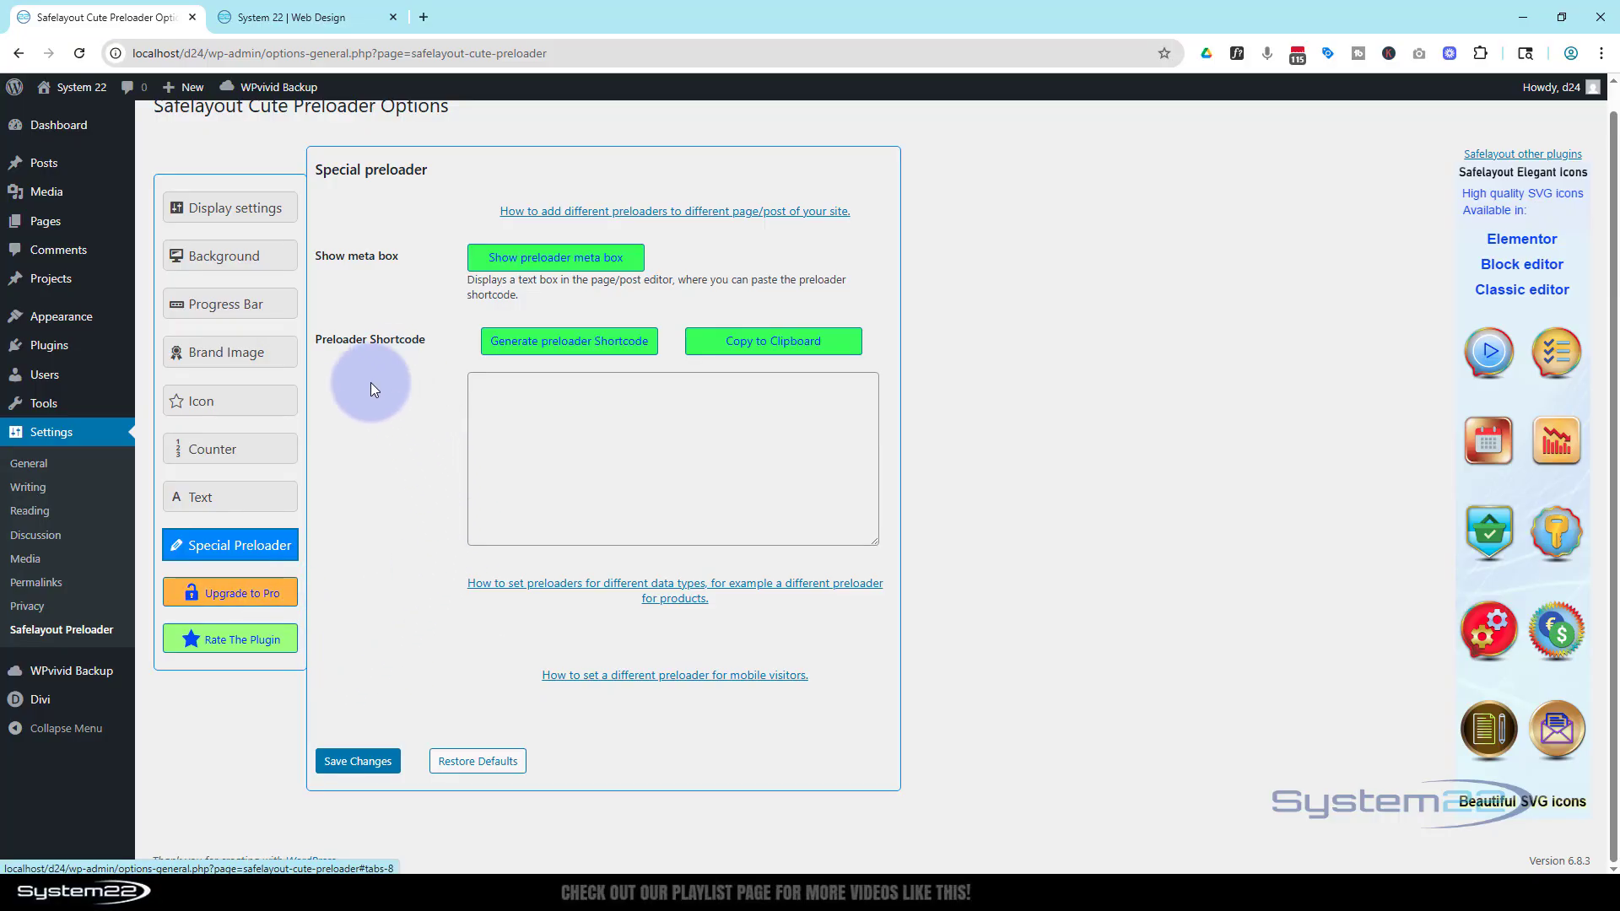
# - Save the preloader settings and go to the live home page to preview them
pyautogui.click(358, 762)
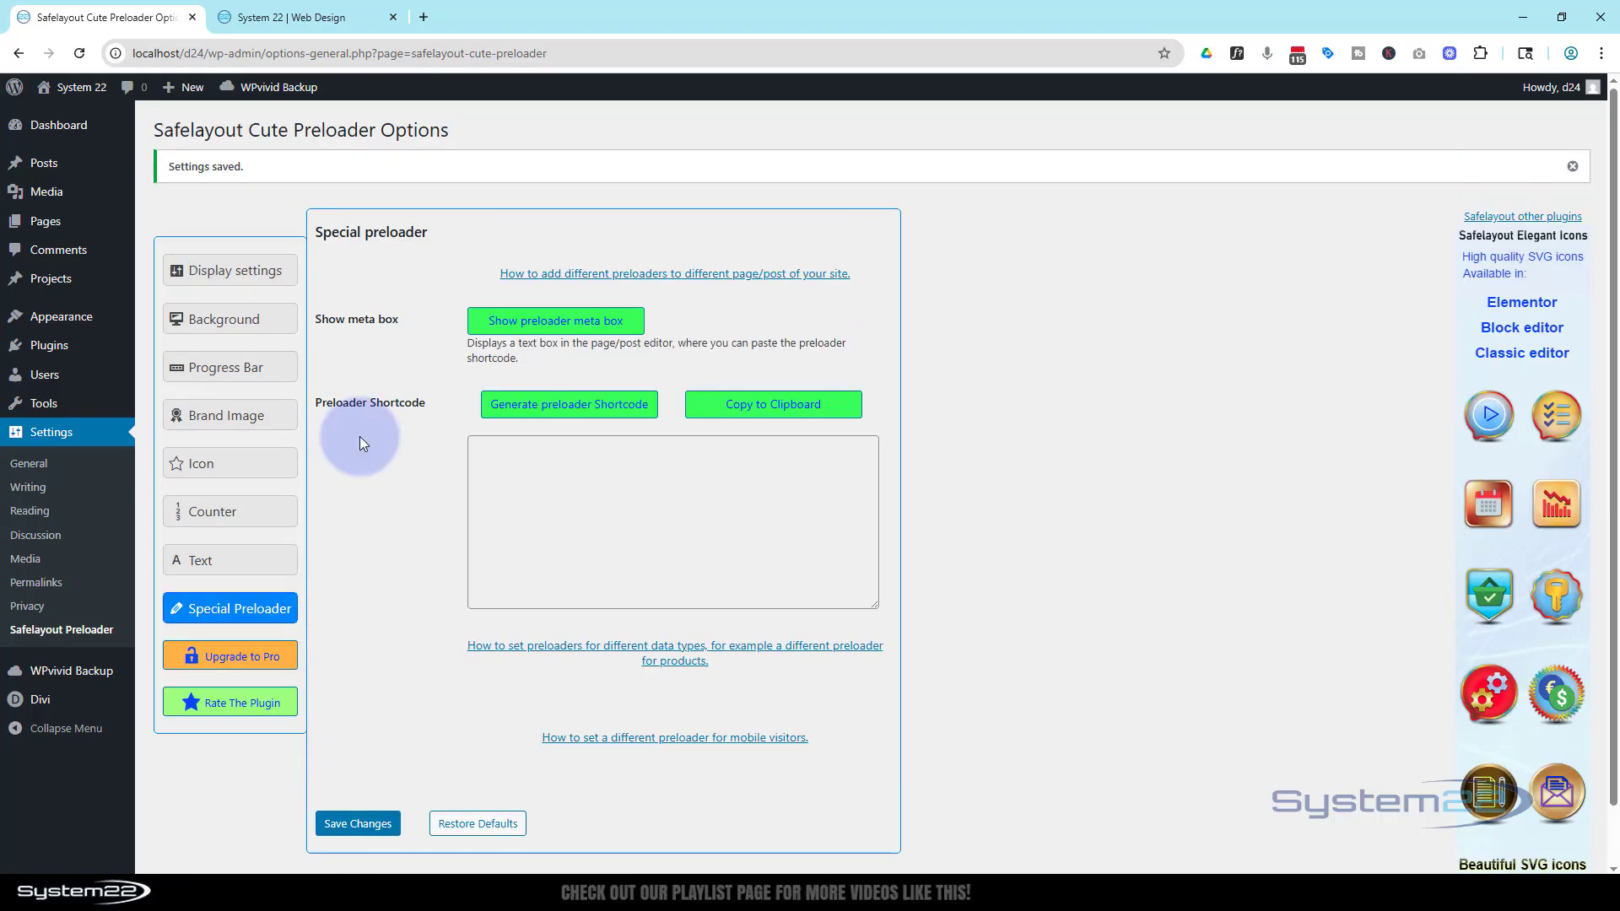
pyautogui.click(322, 18)
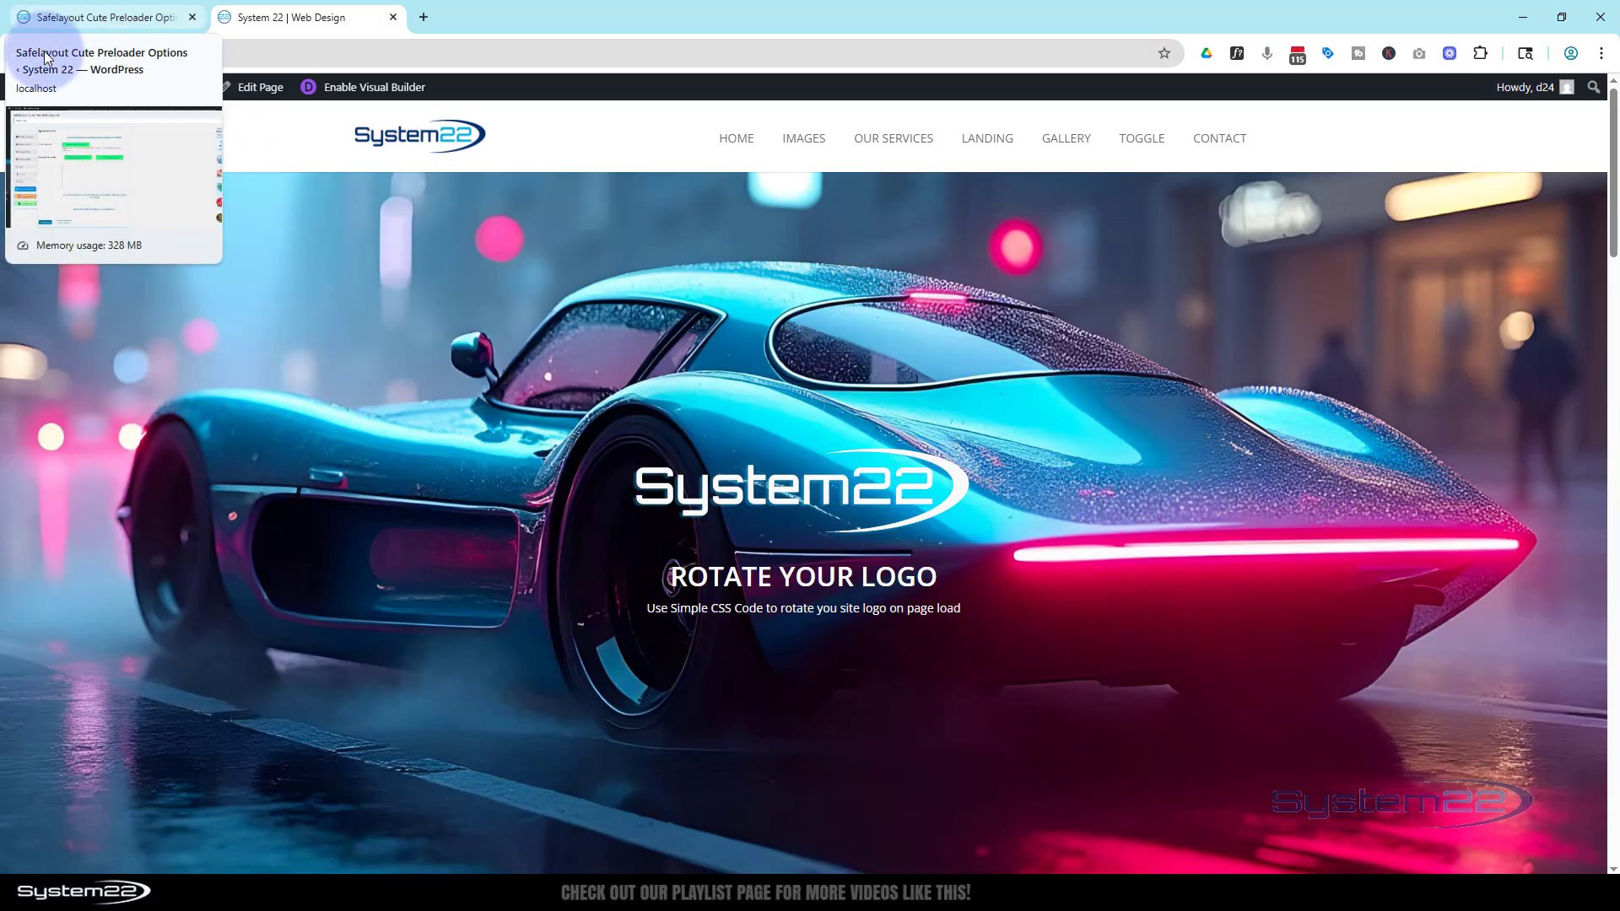
pyautogui.click(80, 54)
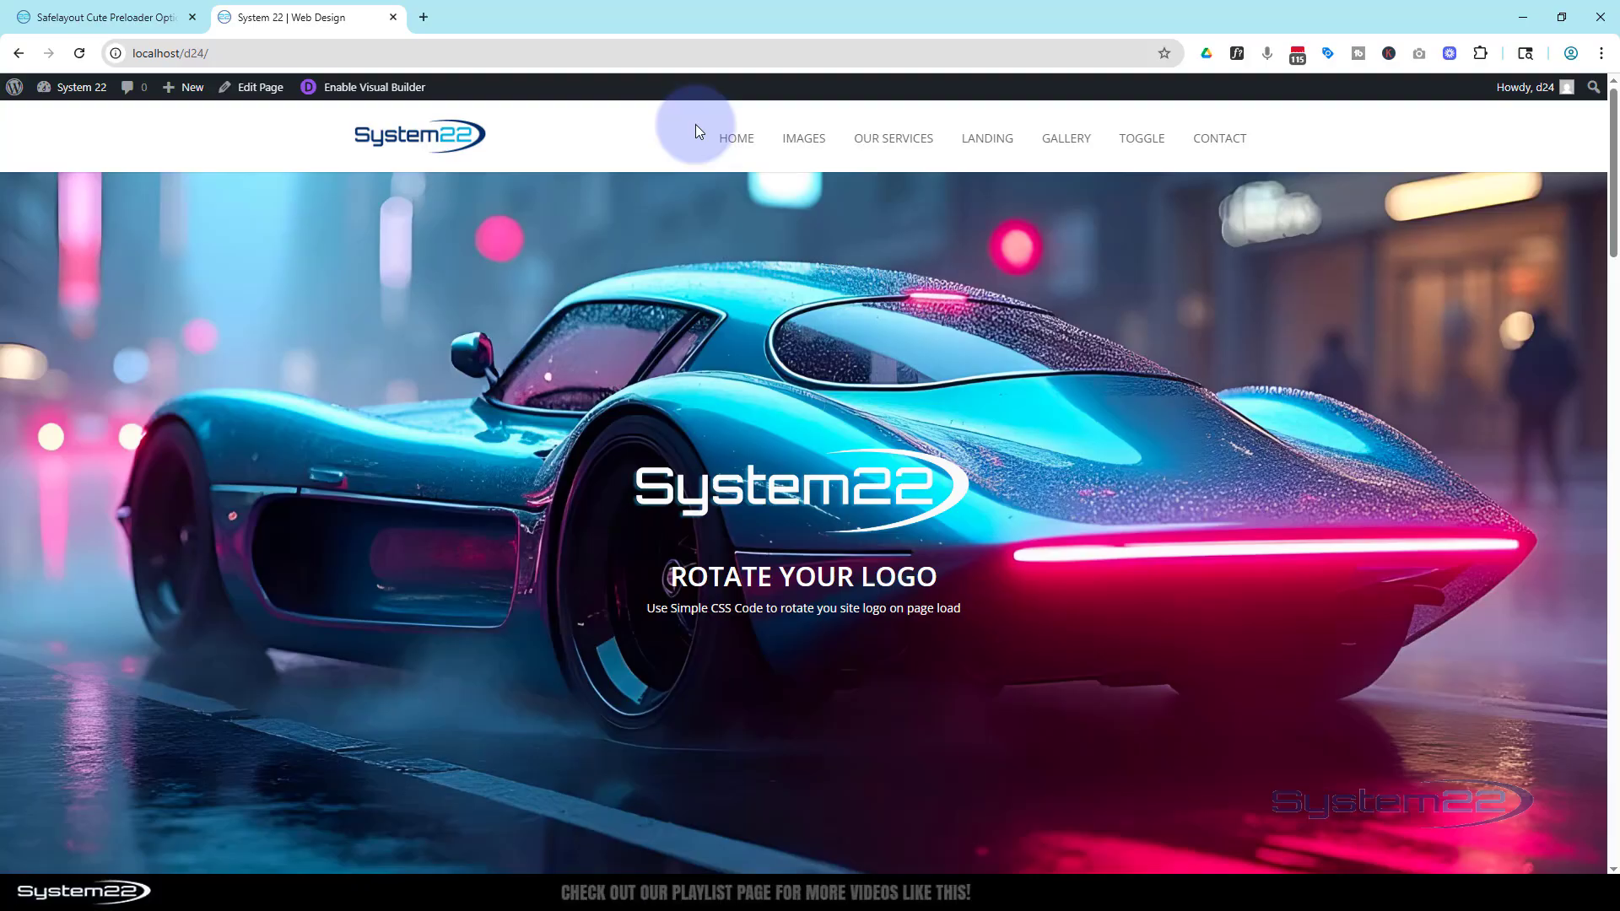
pyautogui.click(1067, 142)
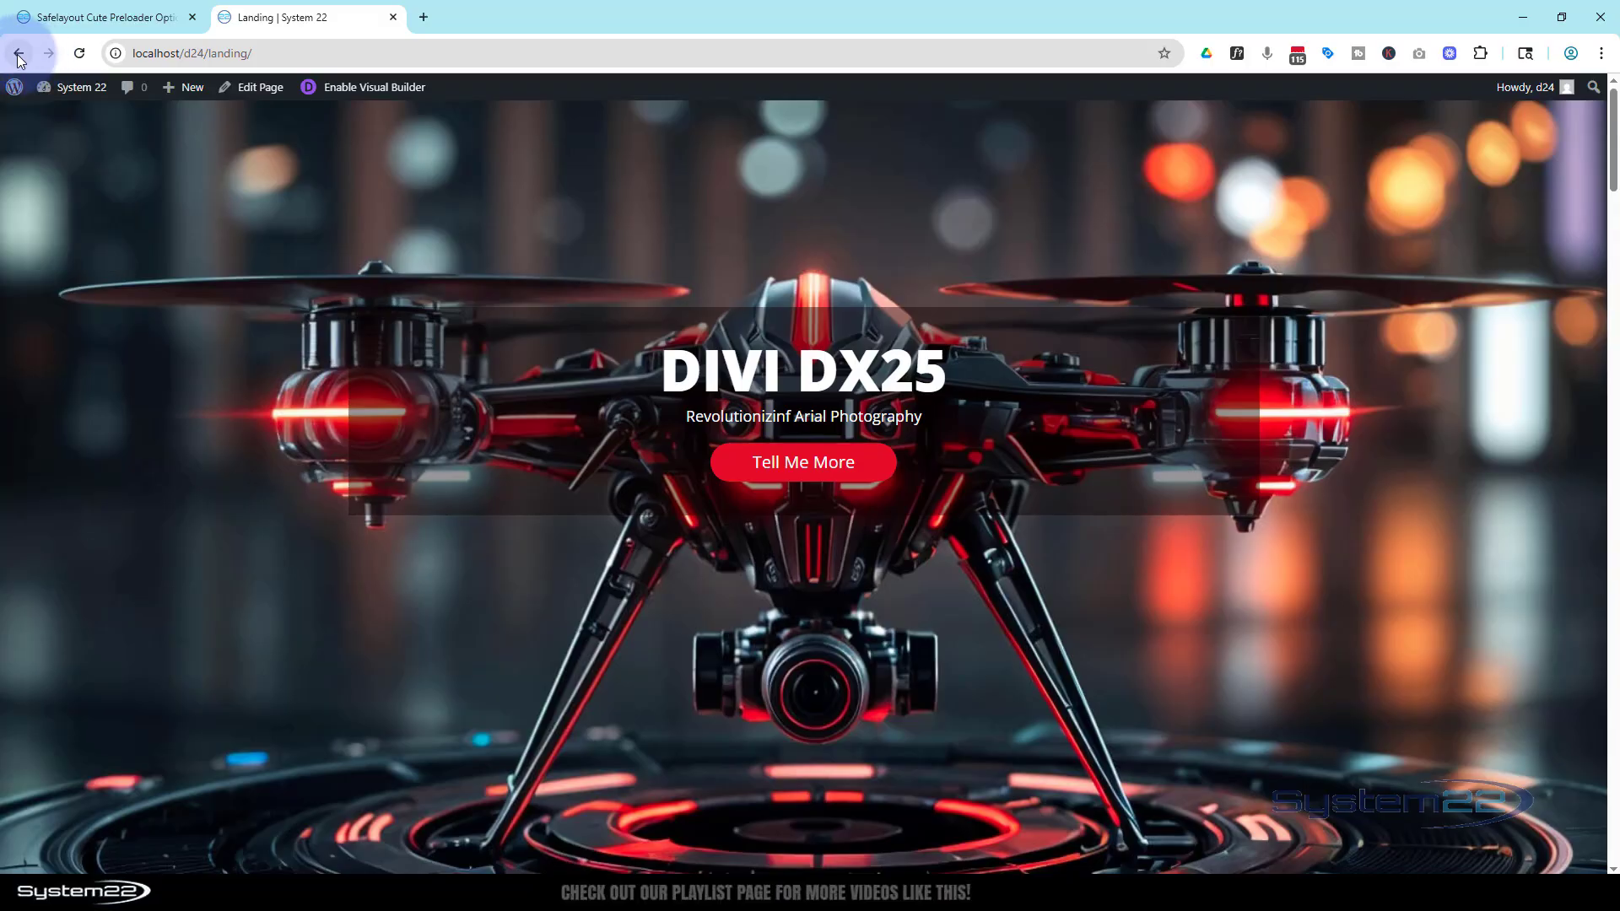
pyautogui.scroll(-13, 333, 318)
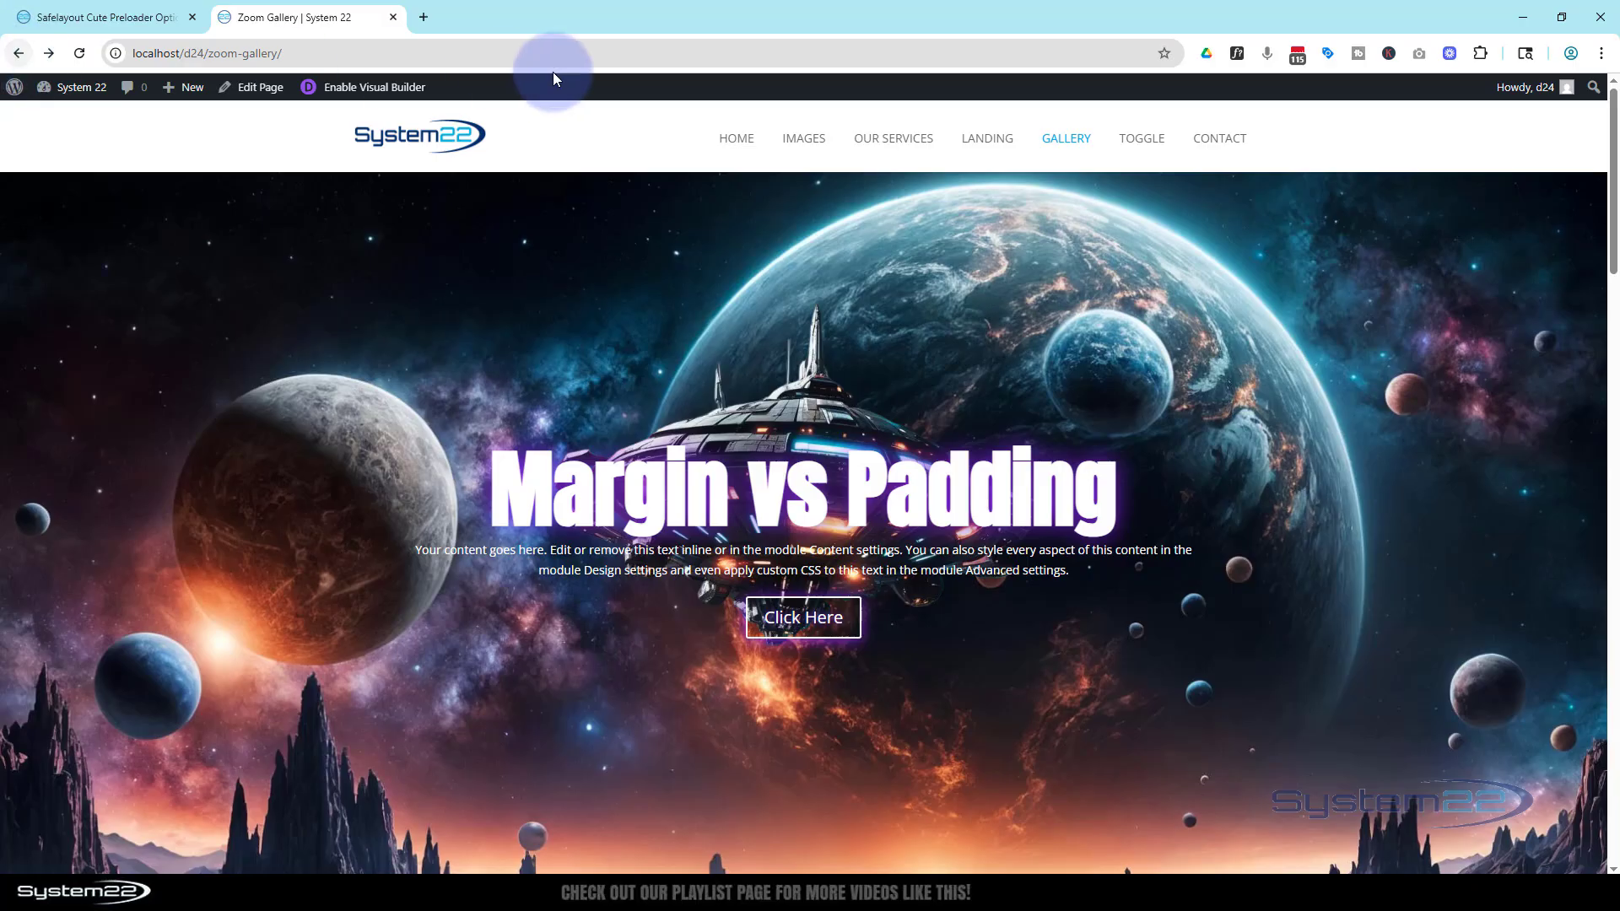
pyautogui.click(414, 138)
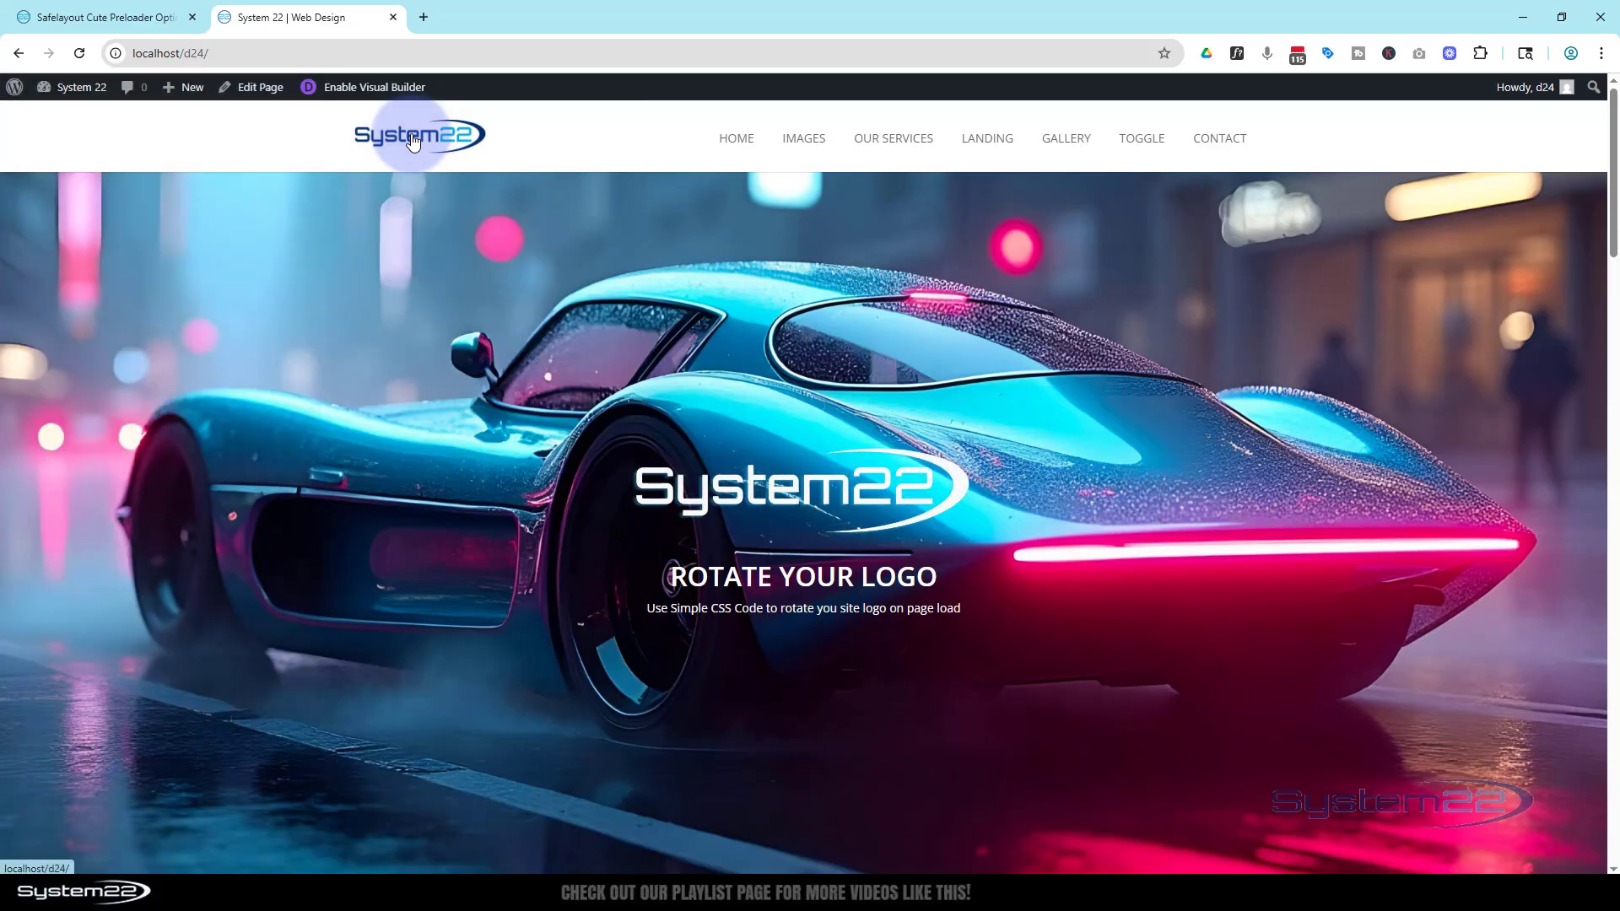
pyautogui.click(116, 21)
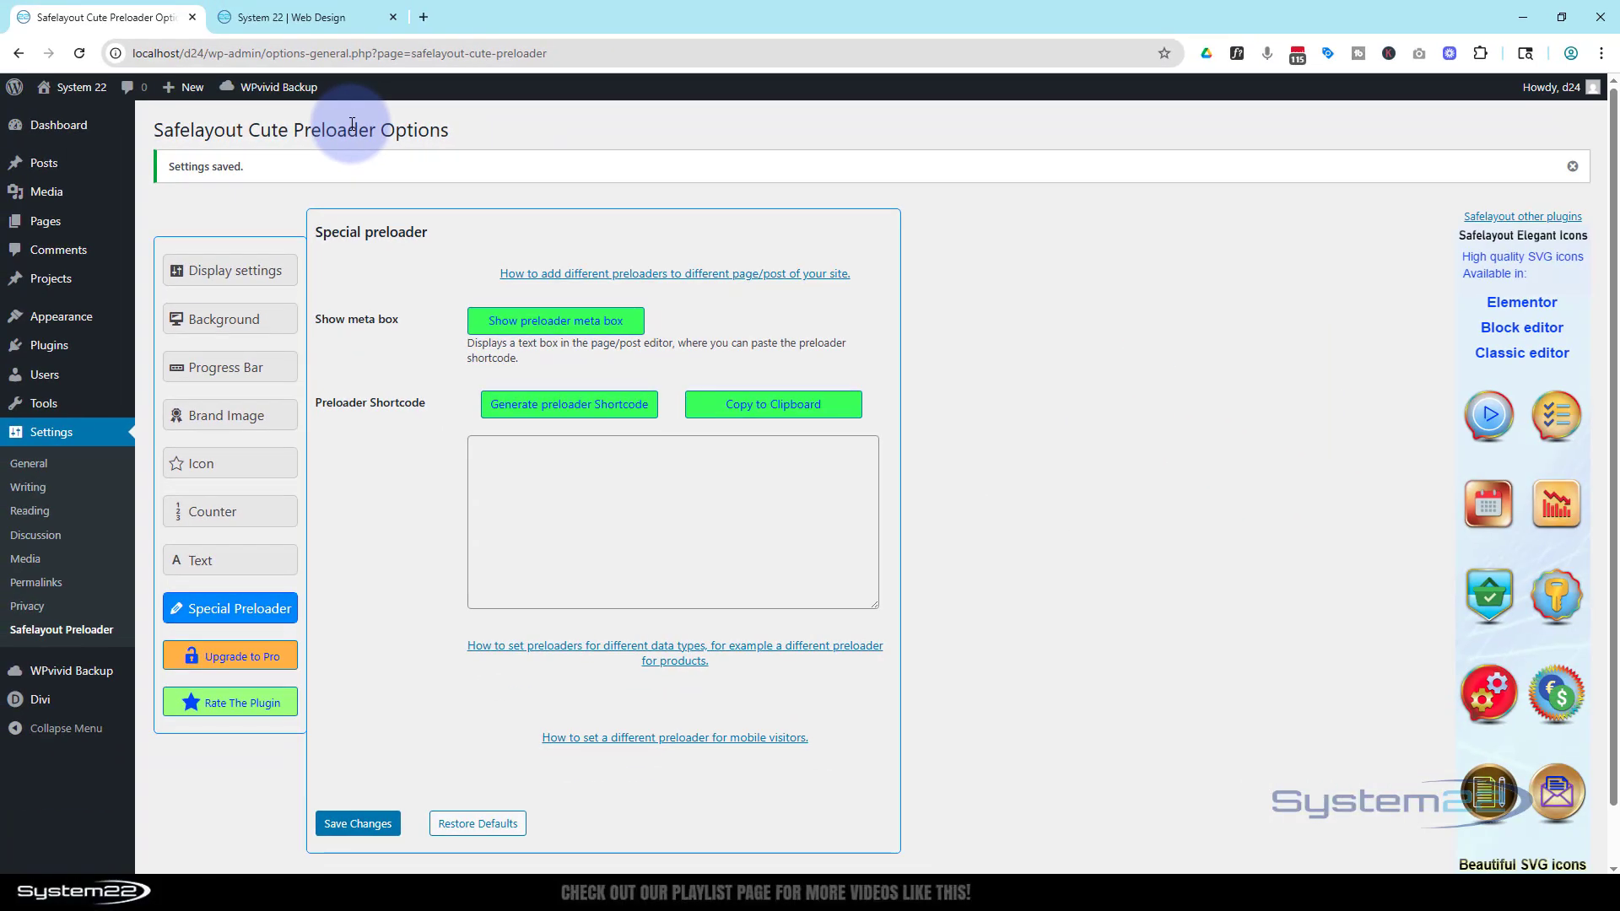
pyautogui.click(299, 21)
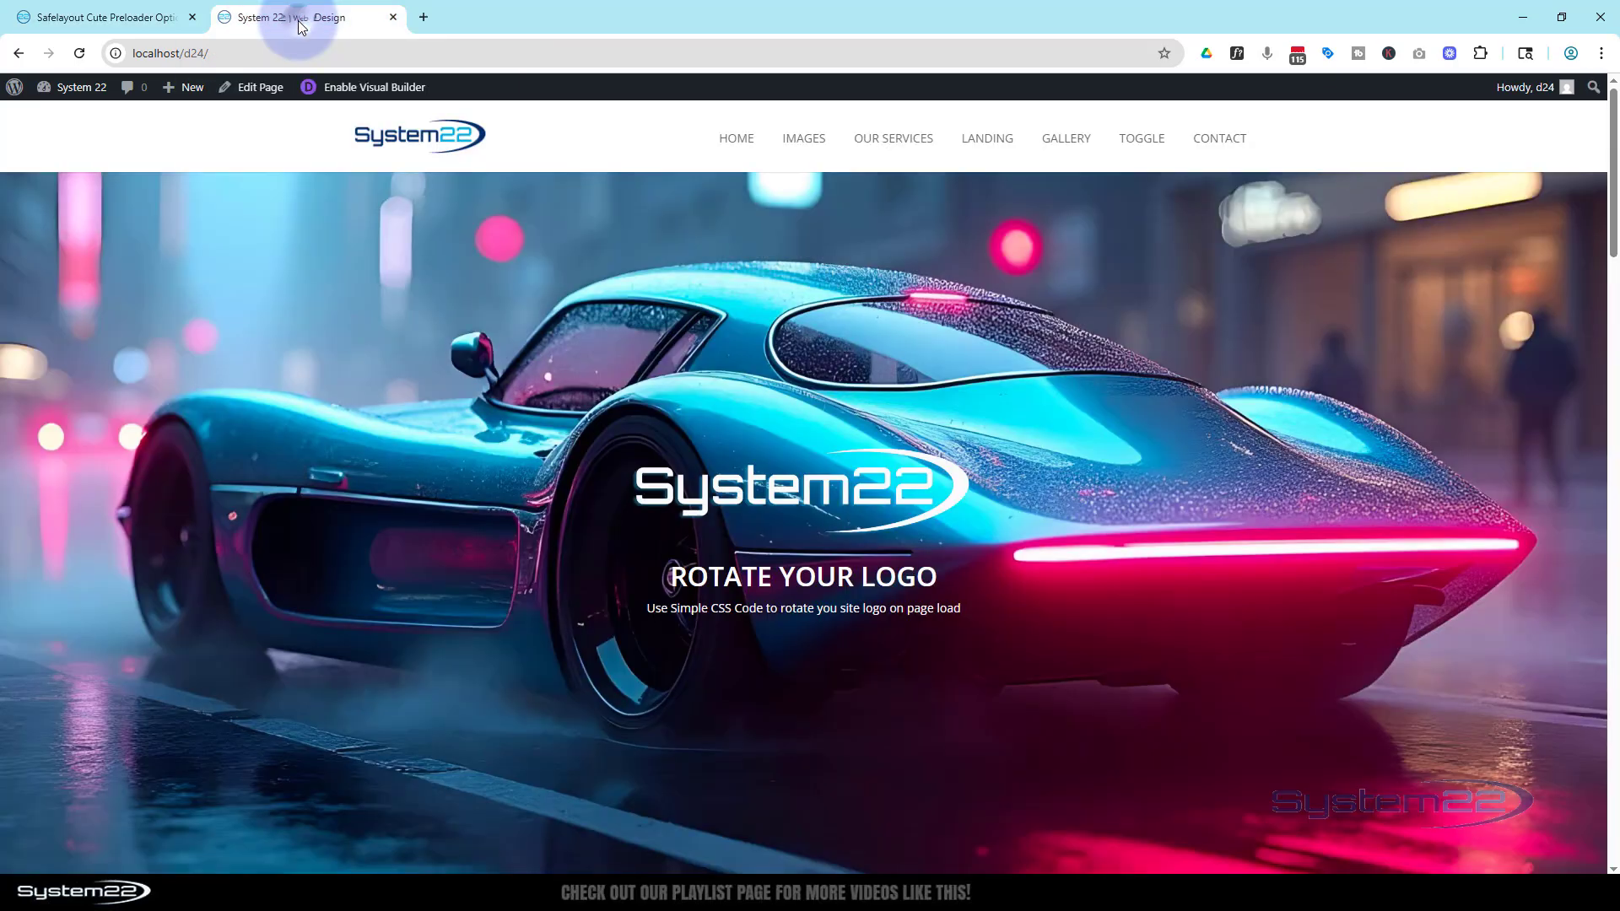
pyautogui.click(803, 138)
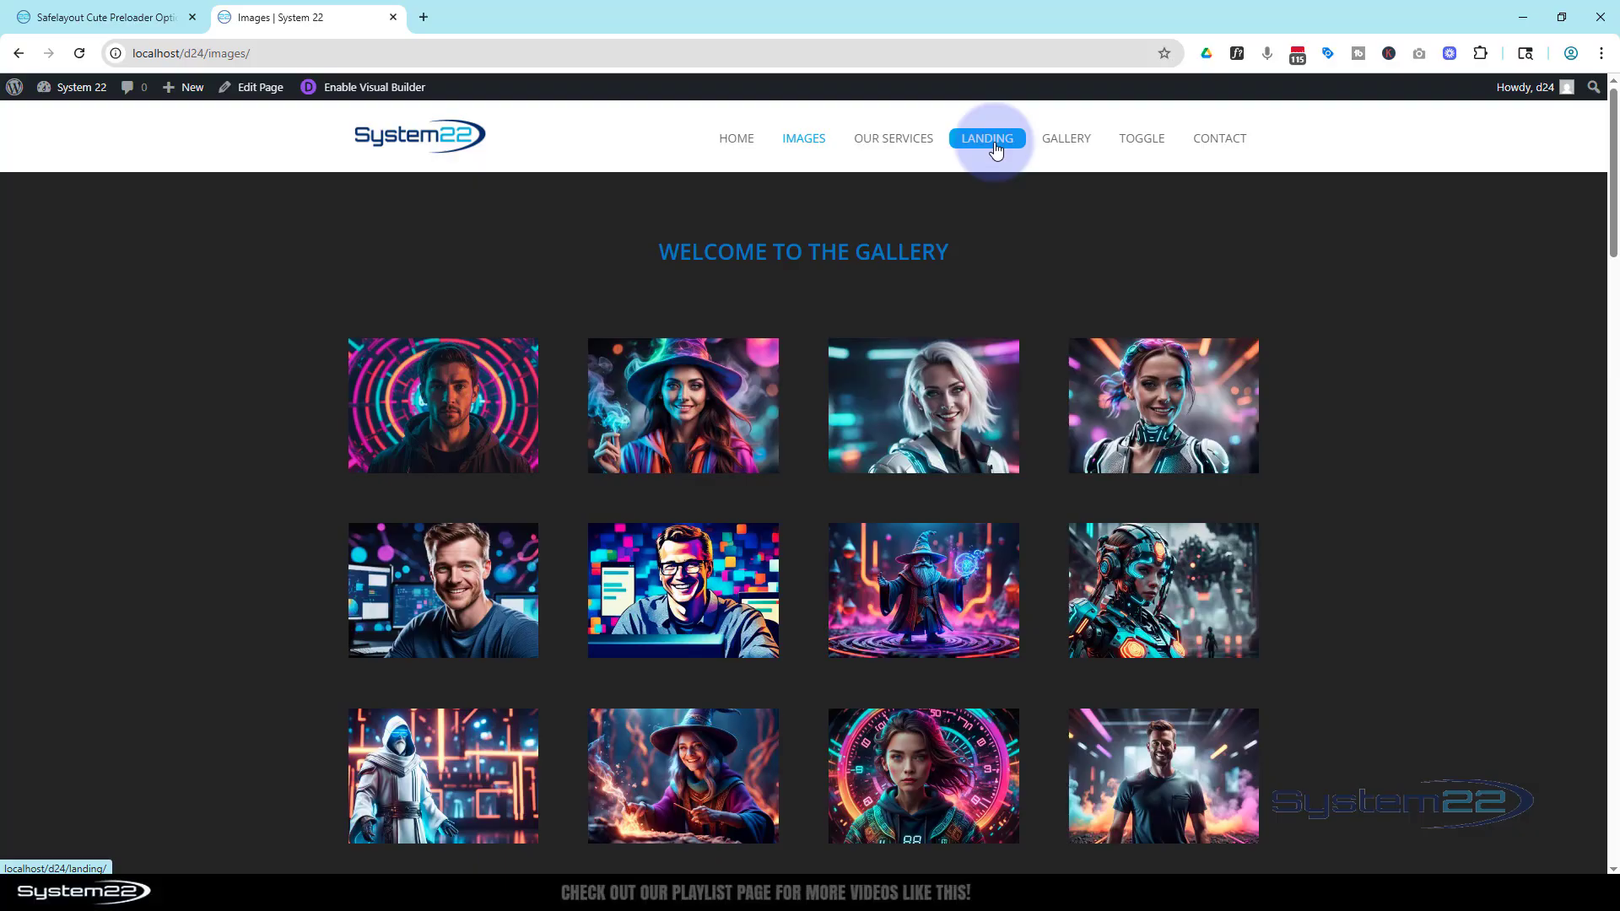
pyautogui.click(1070, 139)
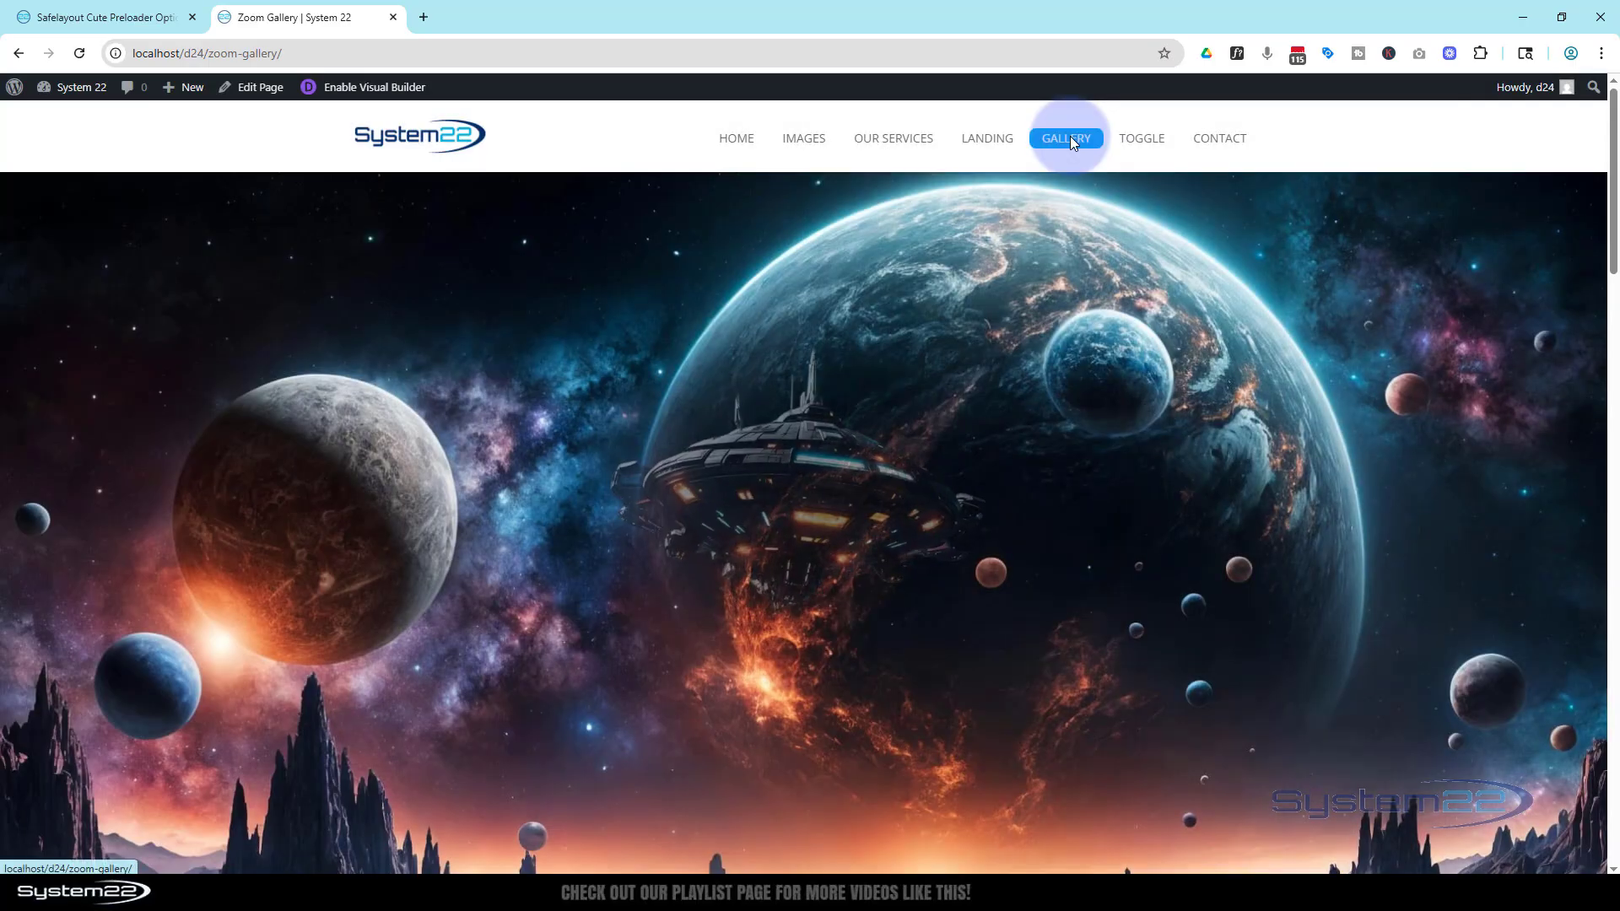
pyautogui.click(1144, 143)
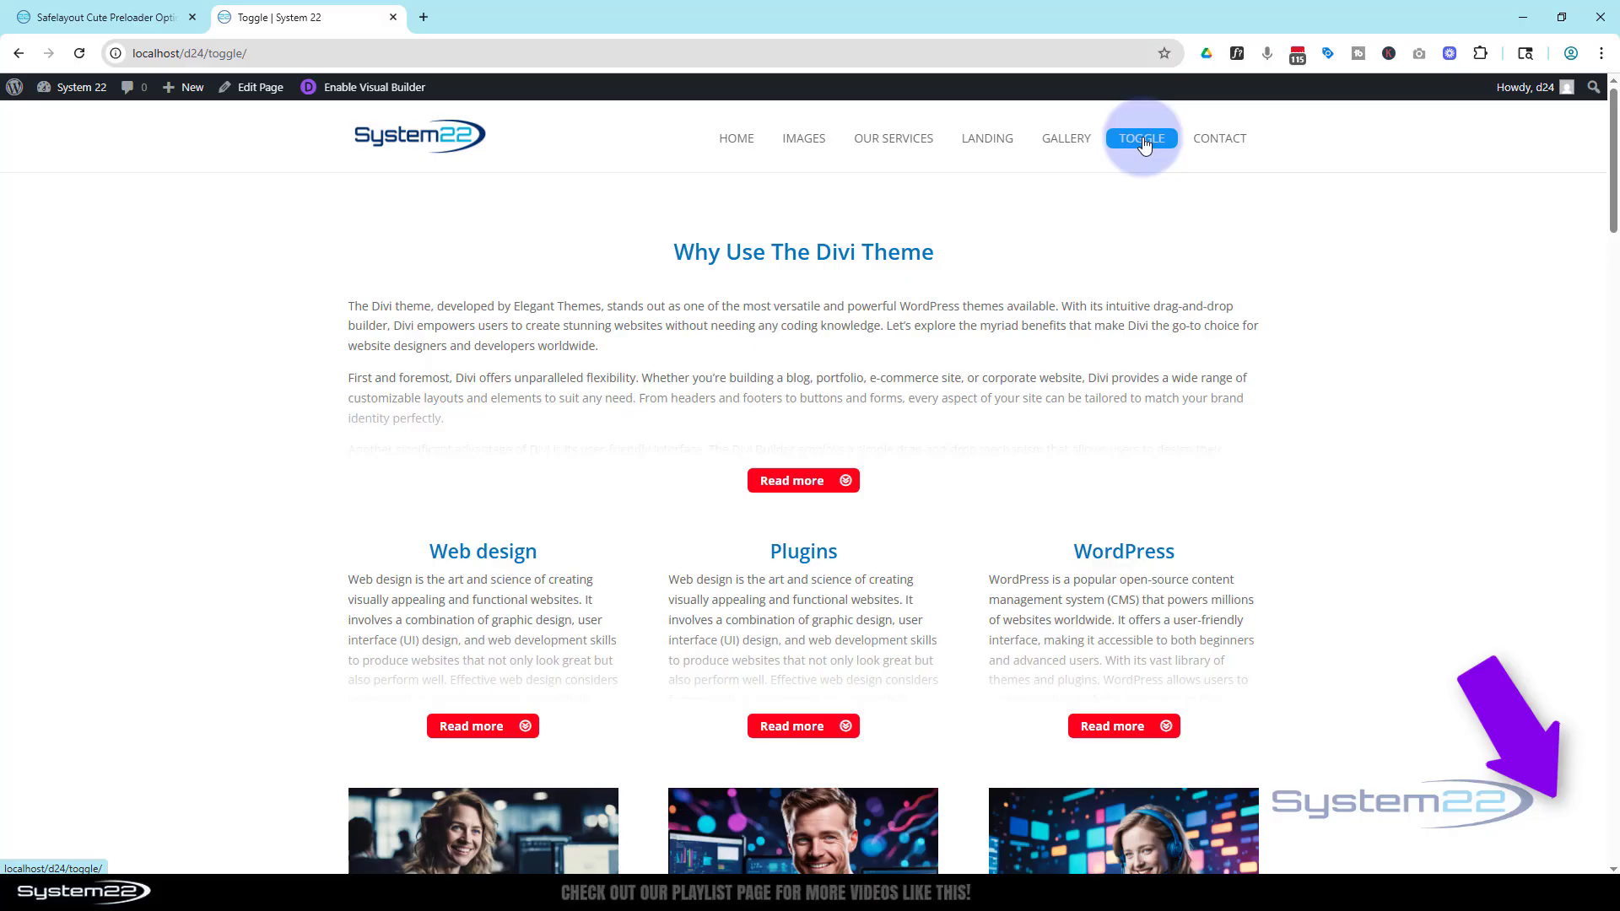
pyautogui.click(416, 141)
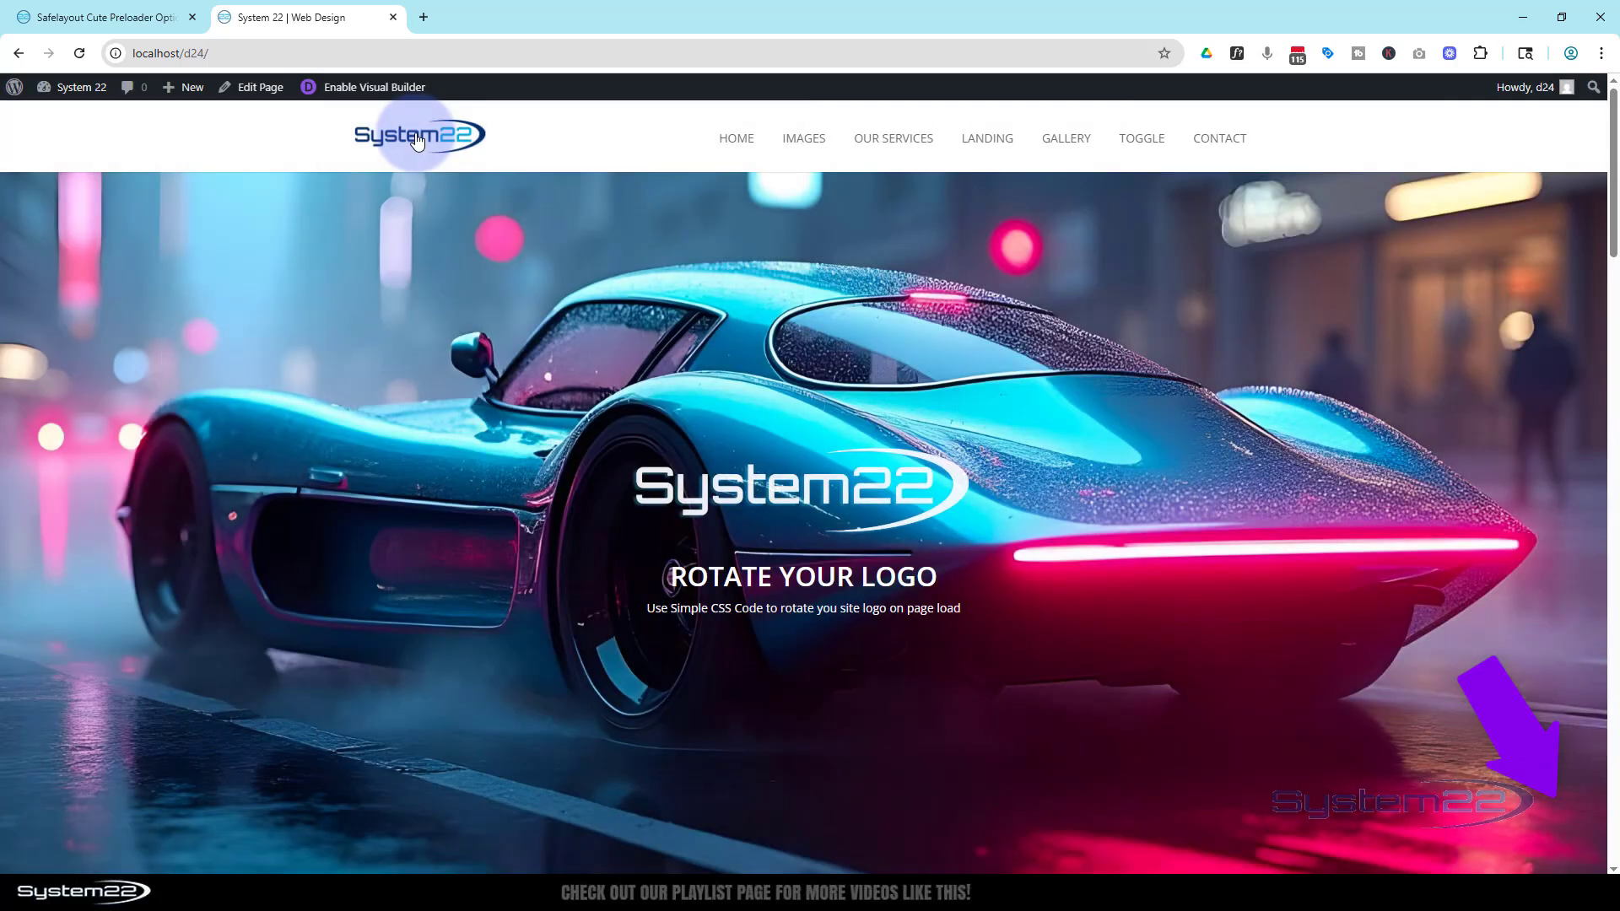